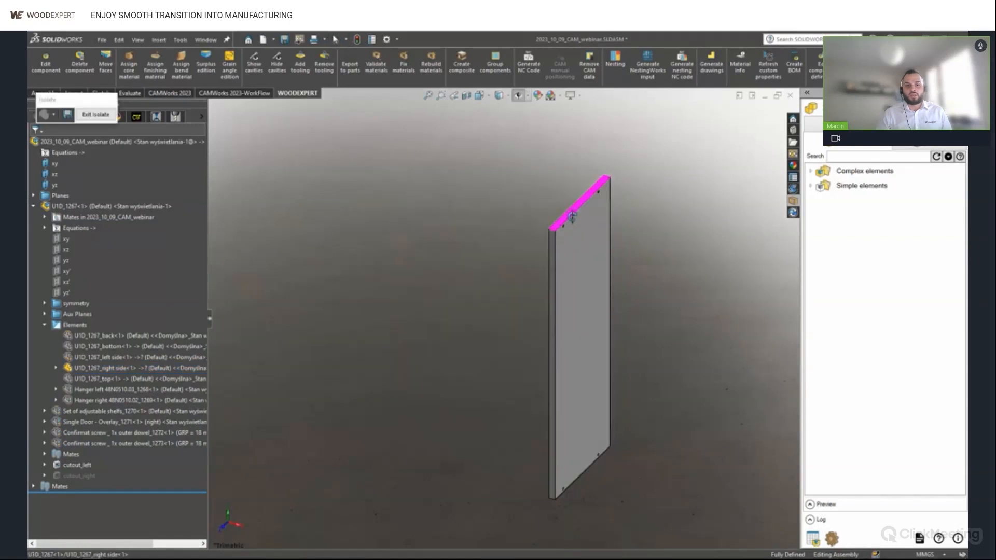
# Inspect the drilled faces of the isolated right side panel, and exit isolation to bring back the whole cabinet.
pyautogui.moveTo(570, 220); pyautogui.dragTo(708, 231, button='middle')
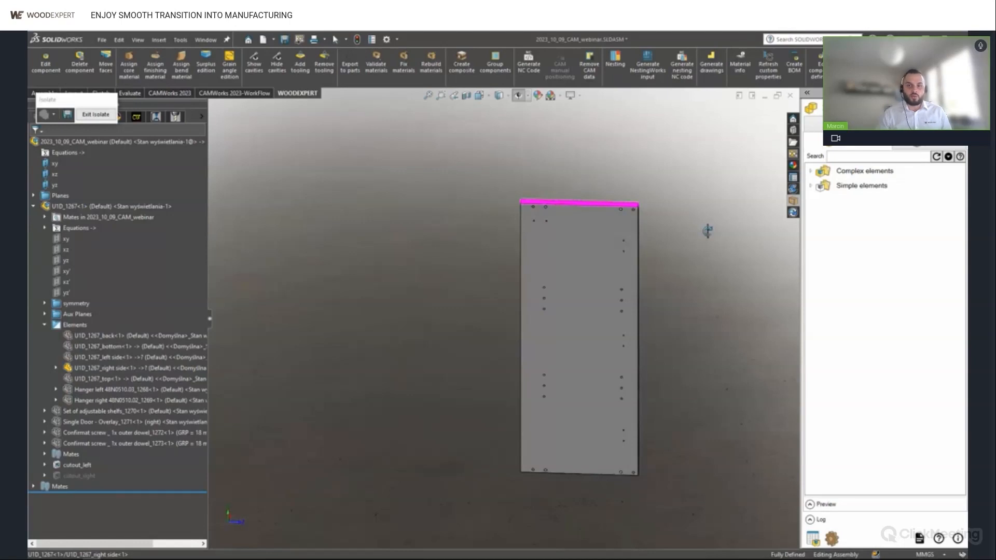
pyautogui.moveTo(708, 230); pyautogui.dragTo(583, 242, button='middle')
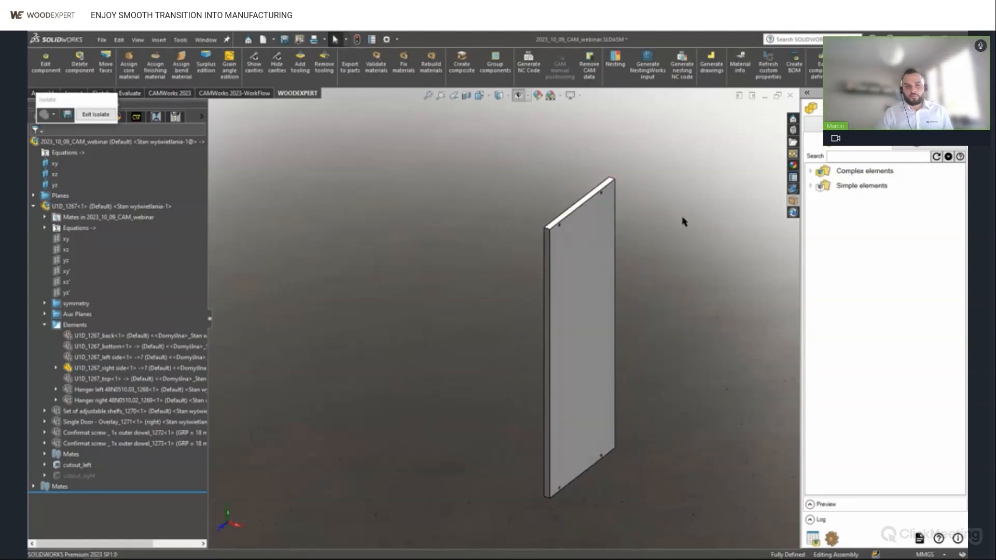
pyautogui.click(102, 115)
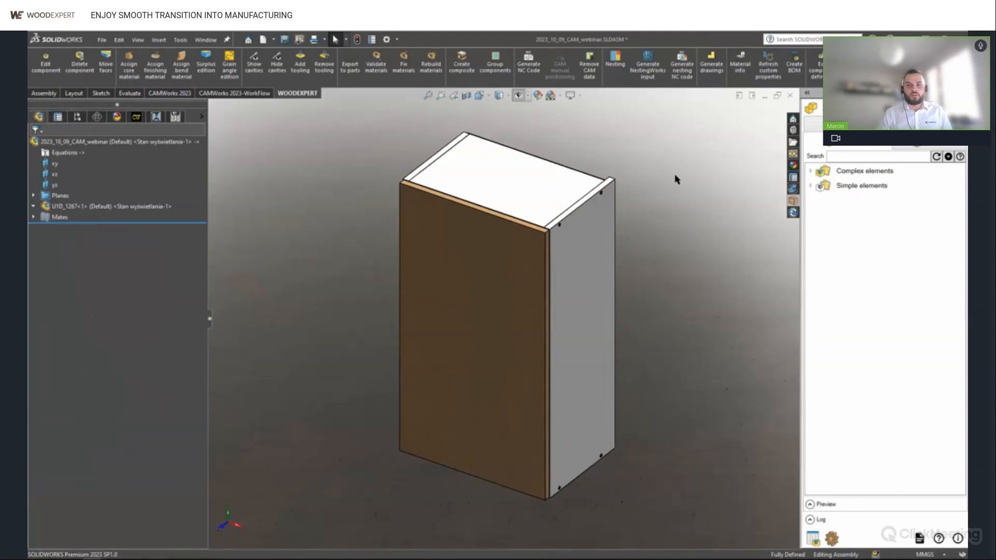
# Create the bill of materials for the cabinet assembly and reduce it to the component-level view.
pyautogui.click(796, 65)
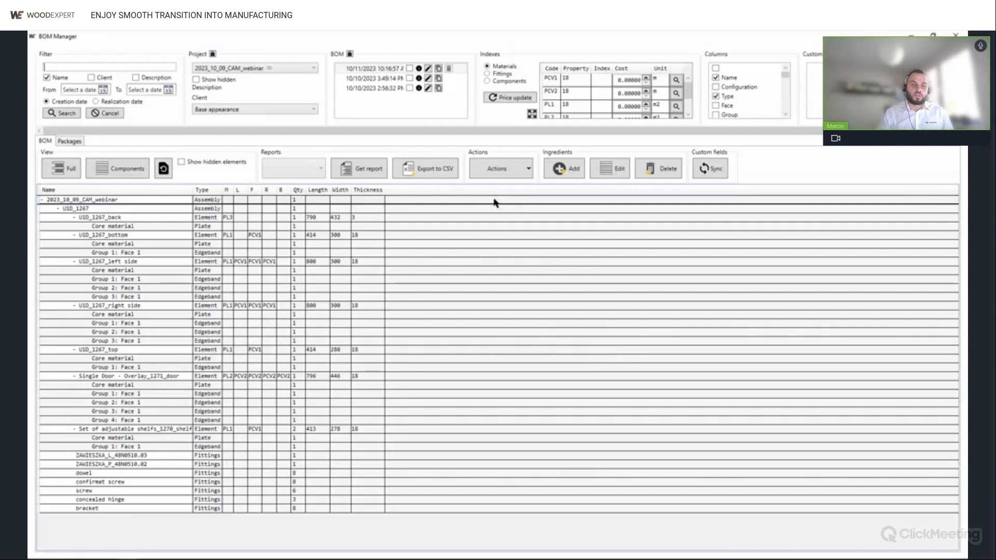
pyautogui.click(128, 171)
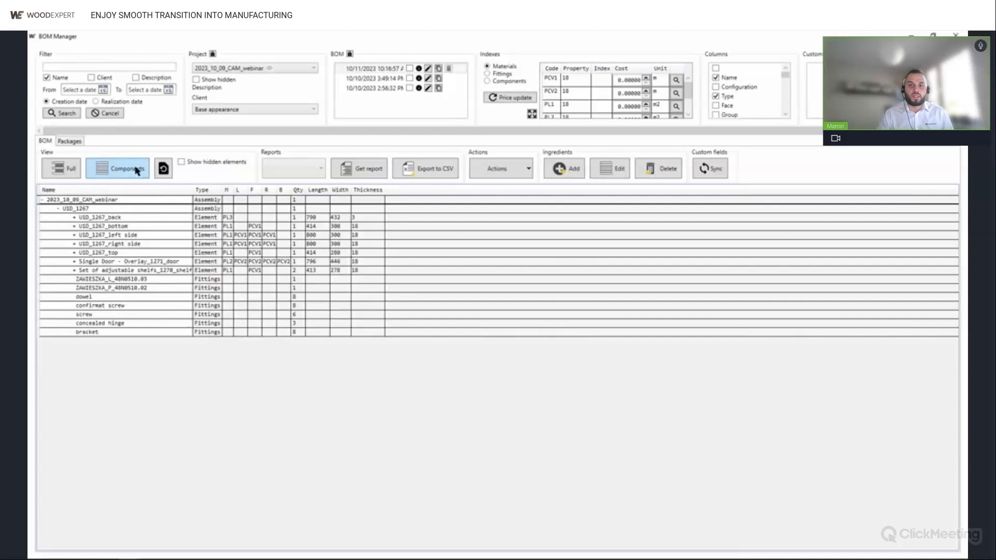
pyautogui.click(623, 81)
pyautogui.click(126, 168)
# Set the material costs to 15 for PCV1 and 25 for PCV2.
pyautogui.click(624, 81)
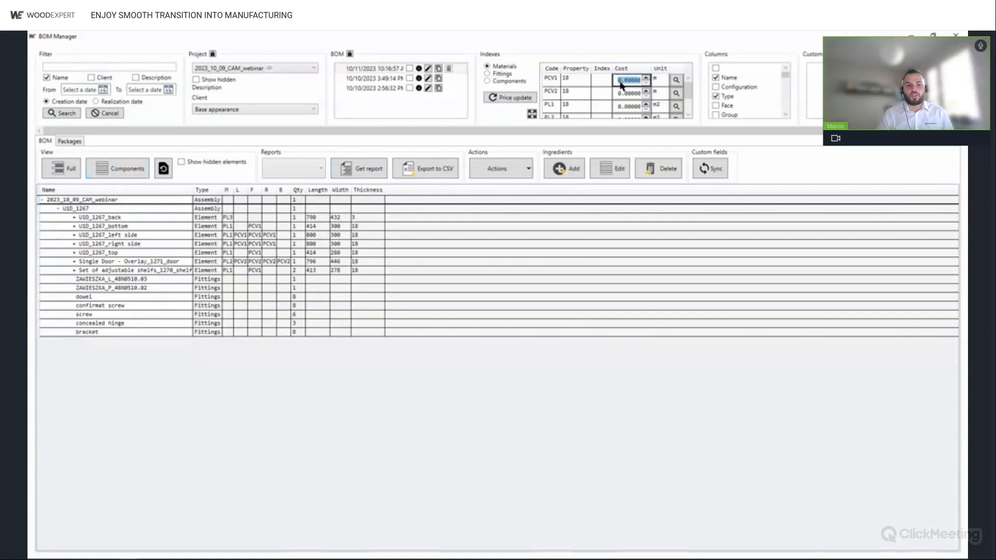
pyautogui.press('Delete')
pyautogui.write('15')
pyautogui.click(621, 94)
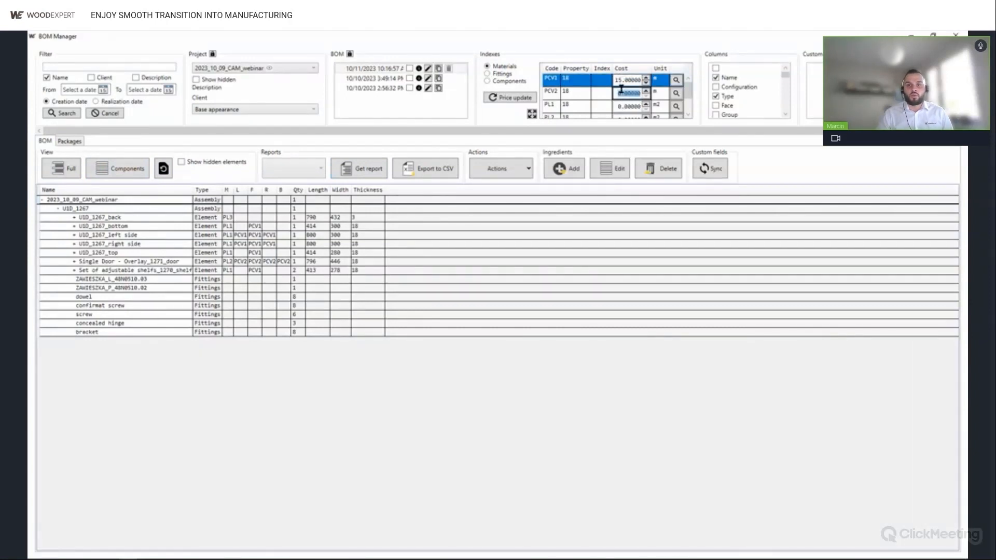
pyautogui.write('25')
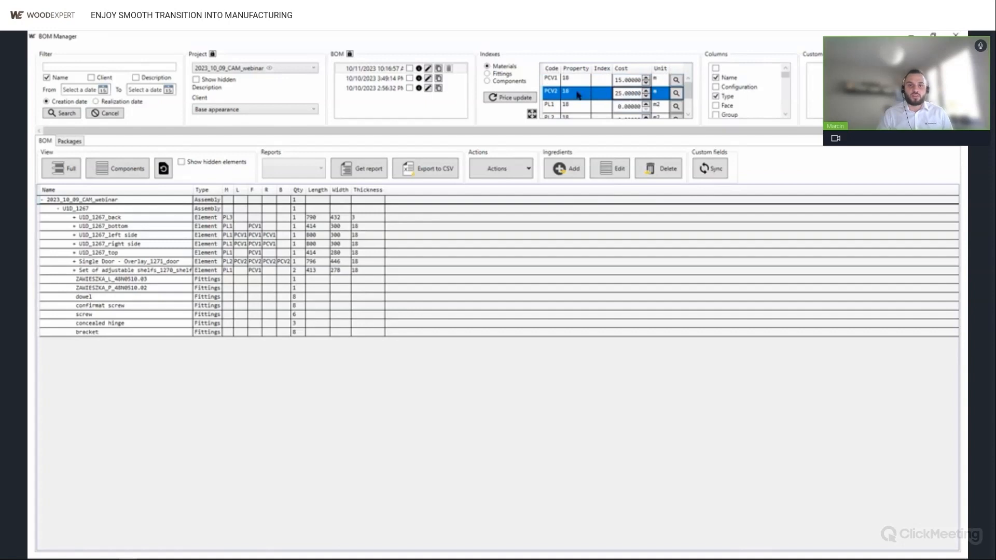
# Set the fitting costs to 0.07 for the L50 x 6.4 confirmat screw and 0.045 for the dowel.
pyautogui.click(498, 74)
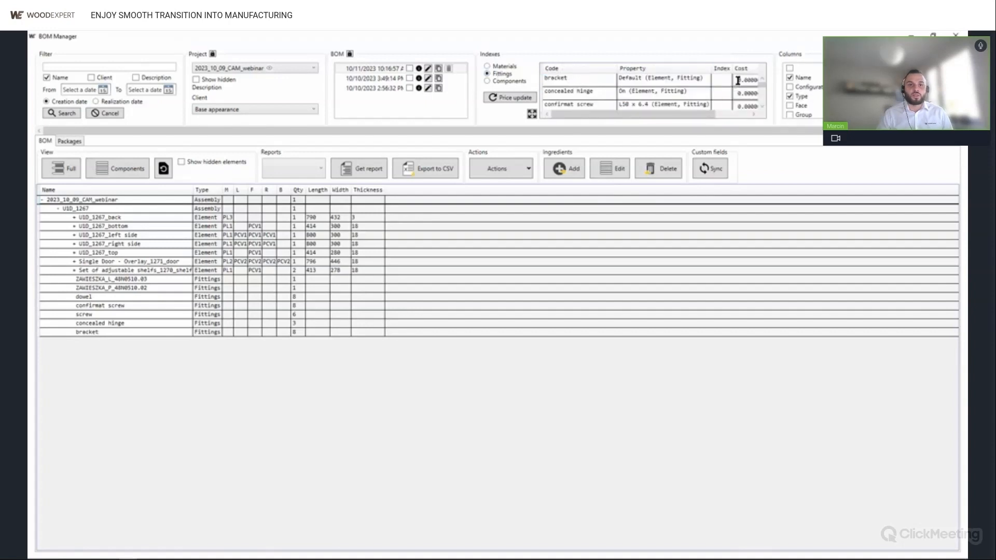
pyautogui.click(762, 106)
pyautogui.click(762, 106)
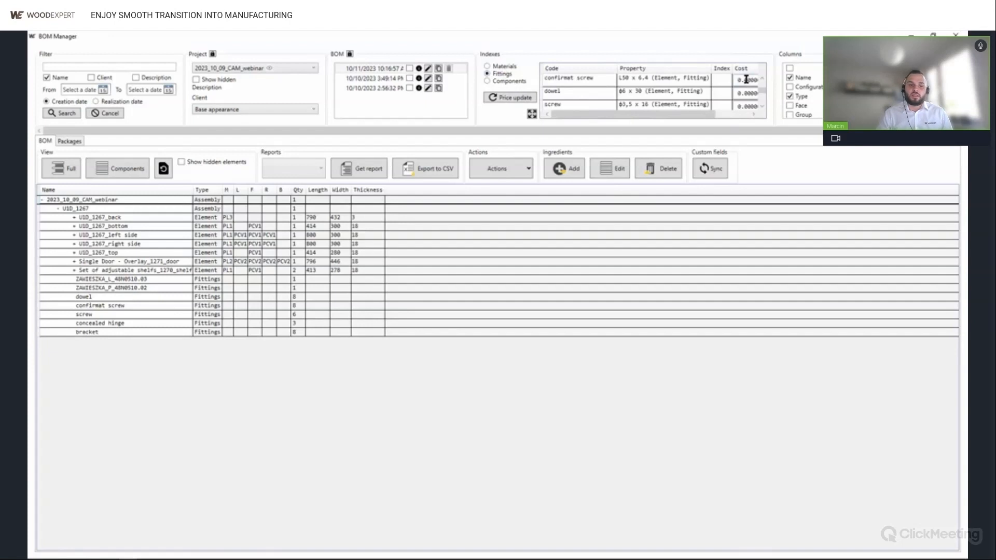
pyautogui.click(746, 78)
pyautogui.write('7')
pyautogui.click(752, 98)
pyautogui.doubleClick(738, 94)
pyautogui.click(741, 96)
pyautogui.press('BackSpace')
pyautogui.write('45')
pyautogui.press('Return')
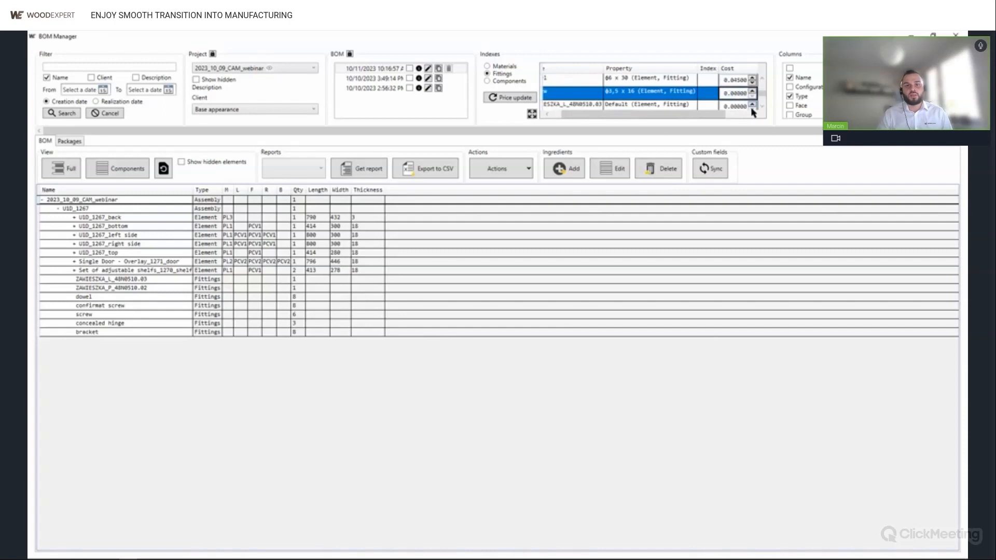
# Display the Cost column to review the updated prices in the bill of materials, and hide it again.
pyautogui.scroll(-5, 801, 90)
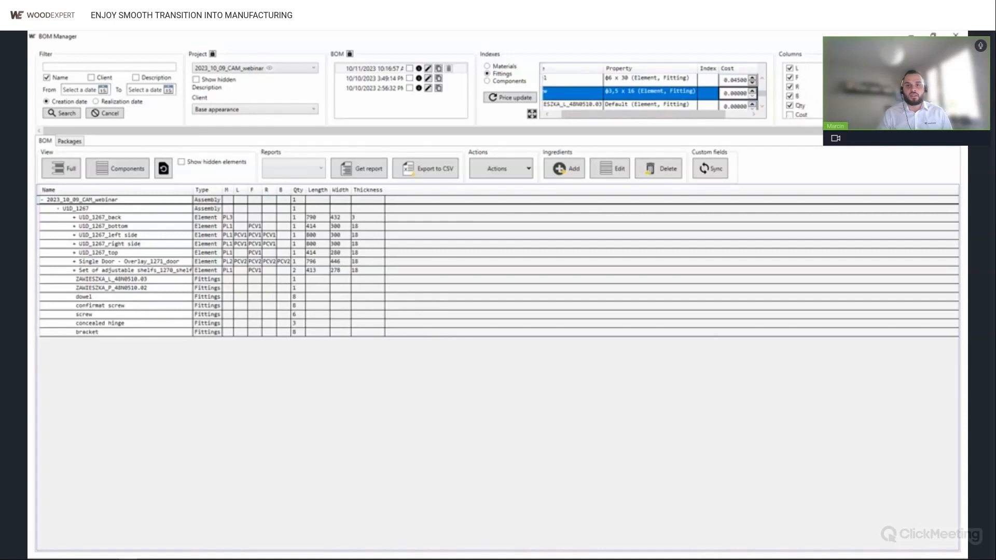
pyautogui.scroll(-2, 799, 101)
pyautogui.click(789, 96)
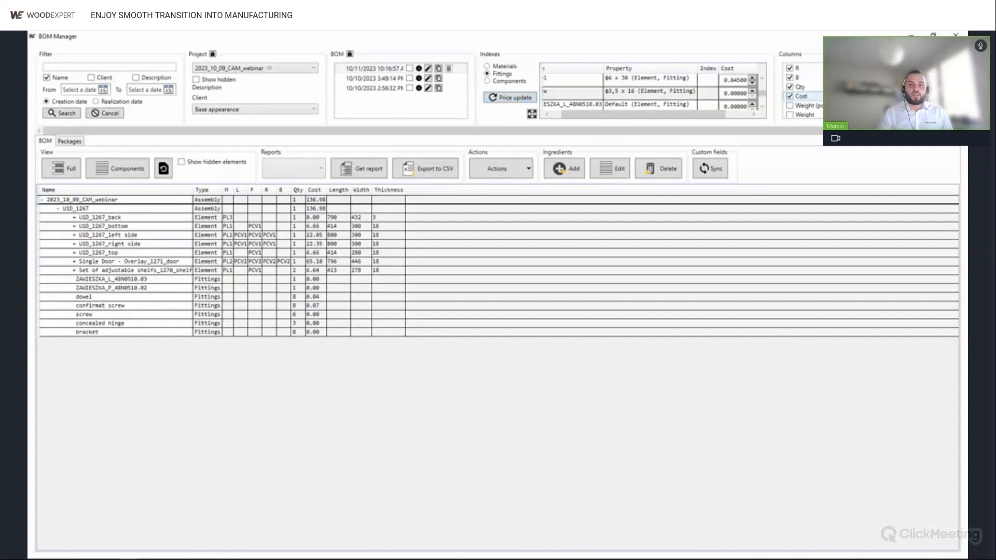
pyautogui.click(790, 97)
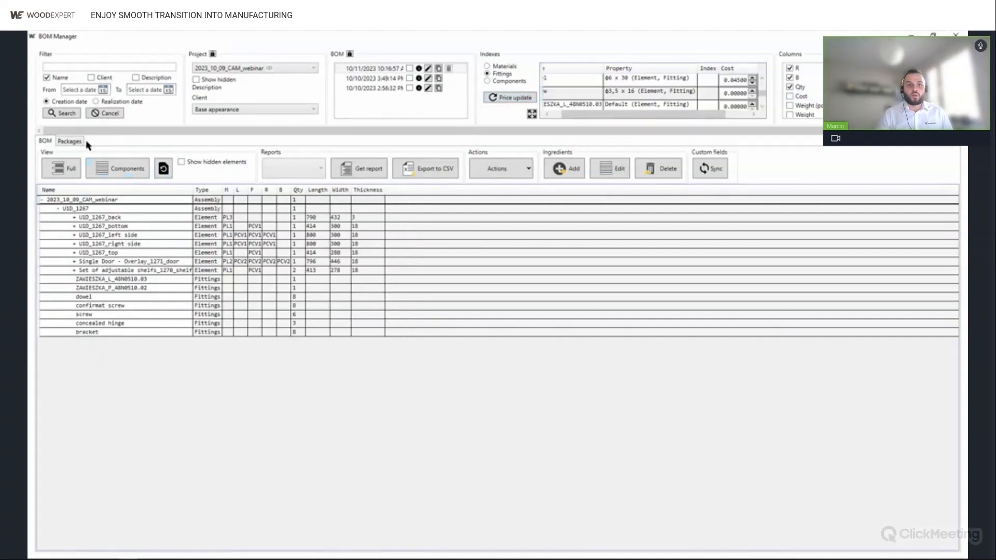
# Preview Package 1 with its left side selected and set the space between layers to 10.
pyautogui.click(72, 143)
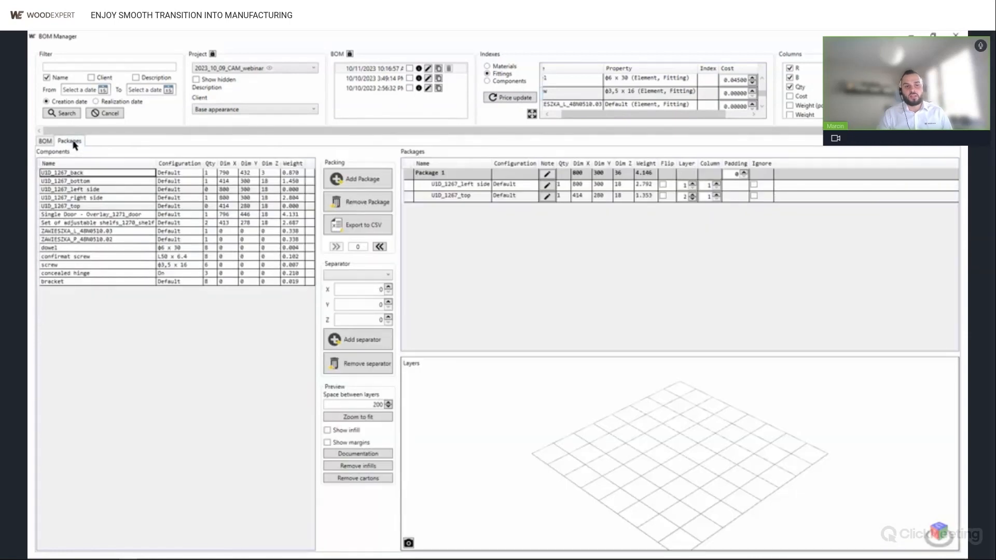
pyautogui.click(448, 188)
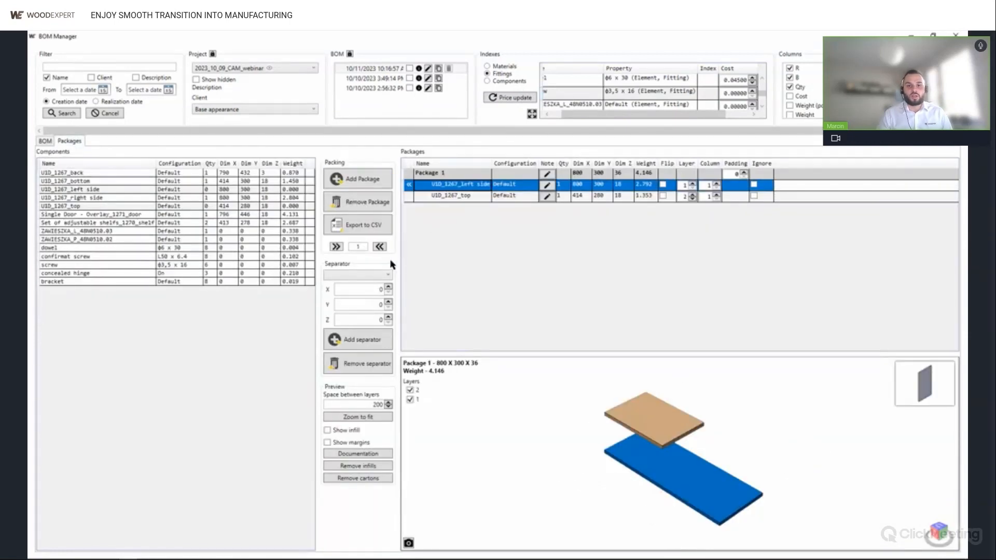
pyautogui.doubleClick(365, 404)
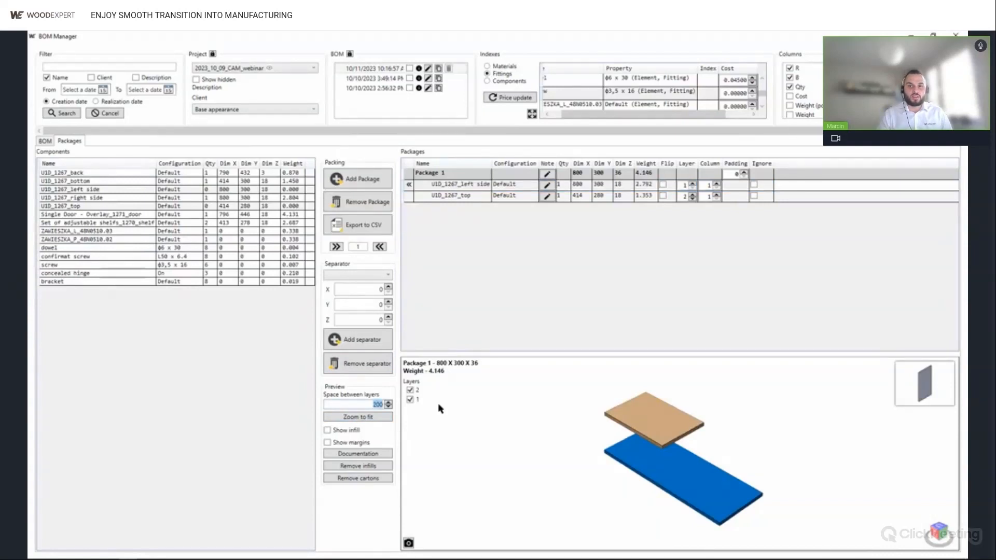
pyautogui.write('10')
pyautogui.moveTo(712, 449); pyautogui.dragTo(723, 431)
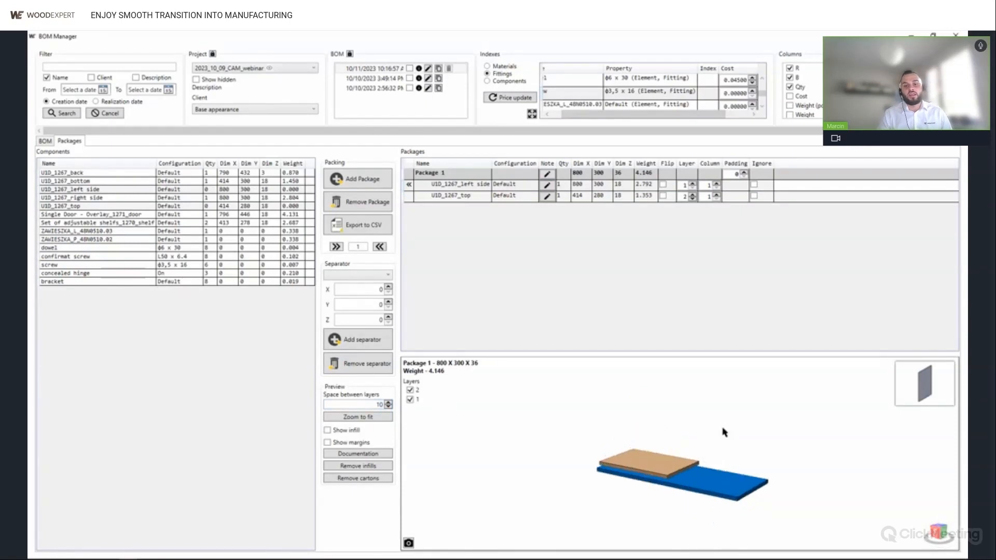
# Return to the bill of materials and export its component list to a CSV file opened in Excel.
pyautogui.click(46, 142)
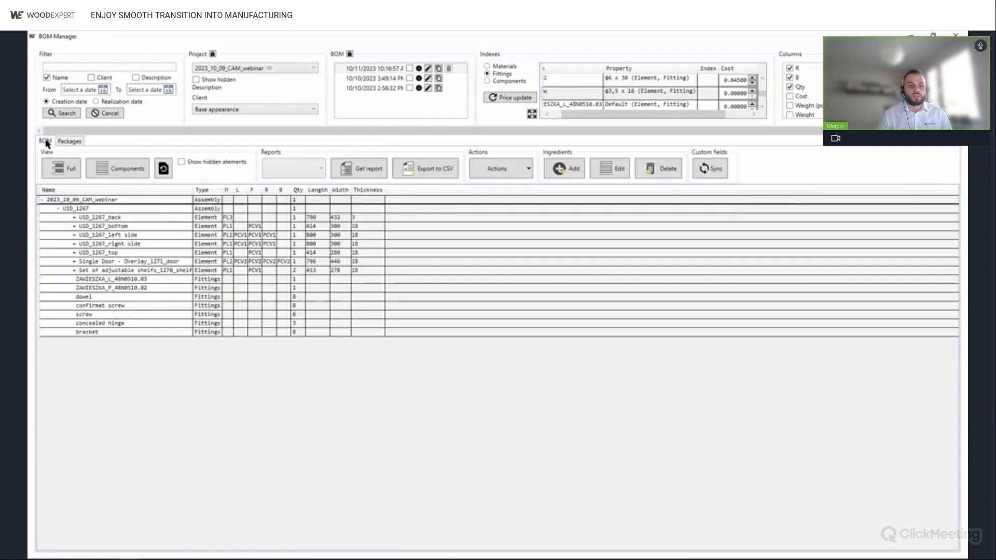
pyautogui.click(406, 170)
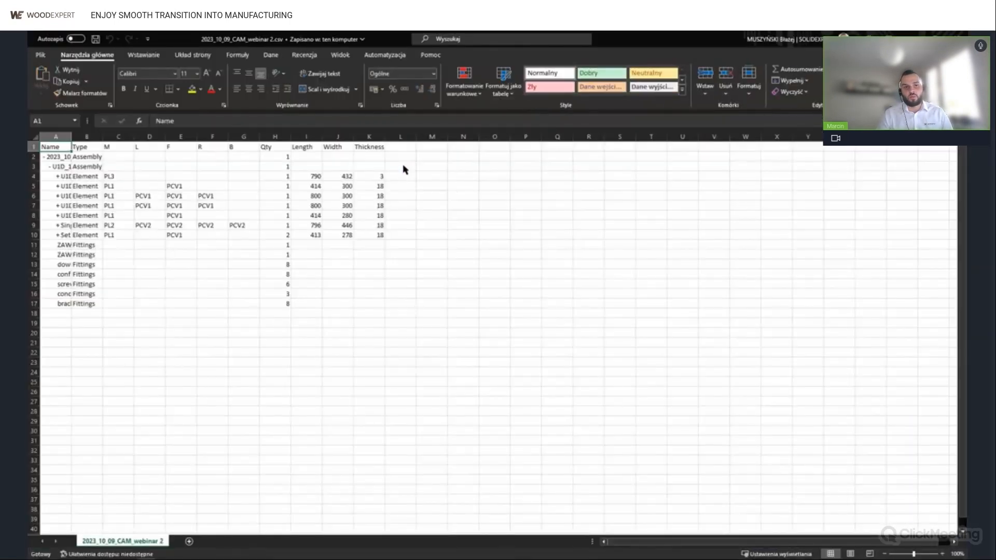
pyautogui.hotkey('alt', 'Tab')
pyautogui.click(405, 169)
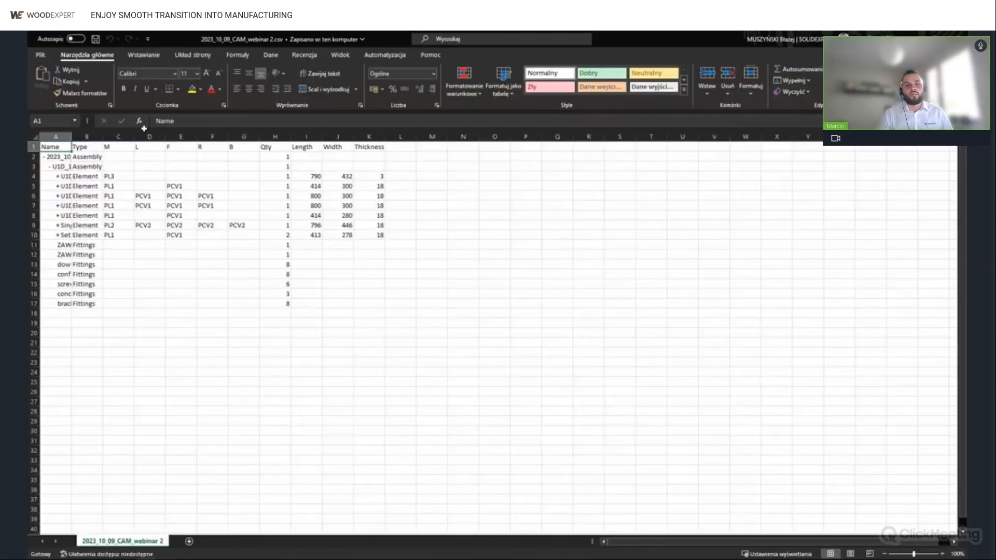
# Fit the width of all columns in the exported component list to their contents.
pyautogui.click(35, 137)
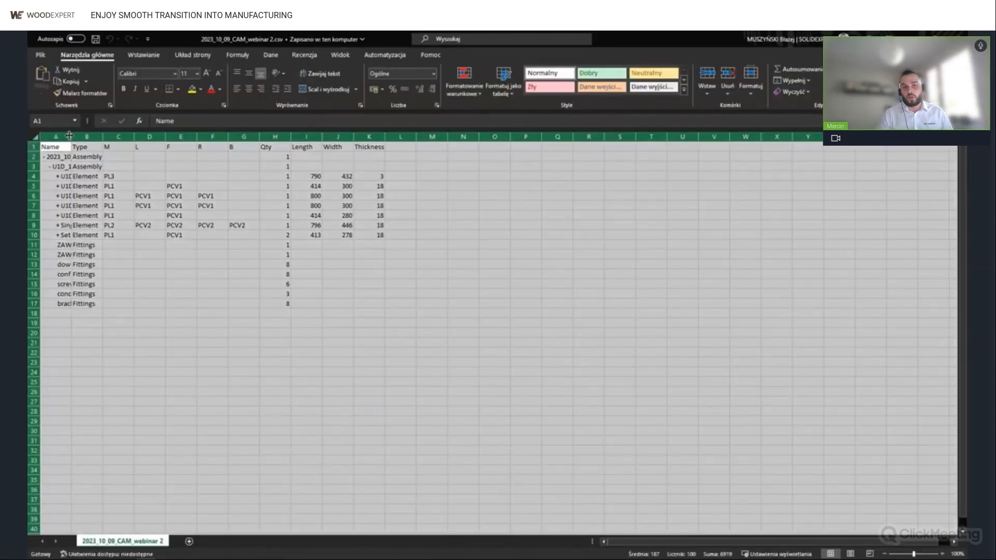
pyautogui.doubleClick(71, 137)
pyautogui.click(287, 277)
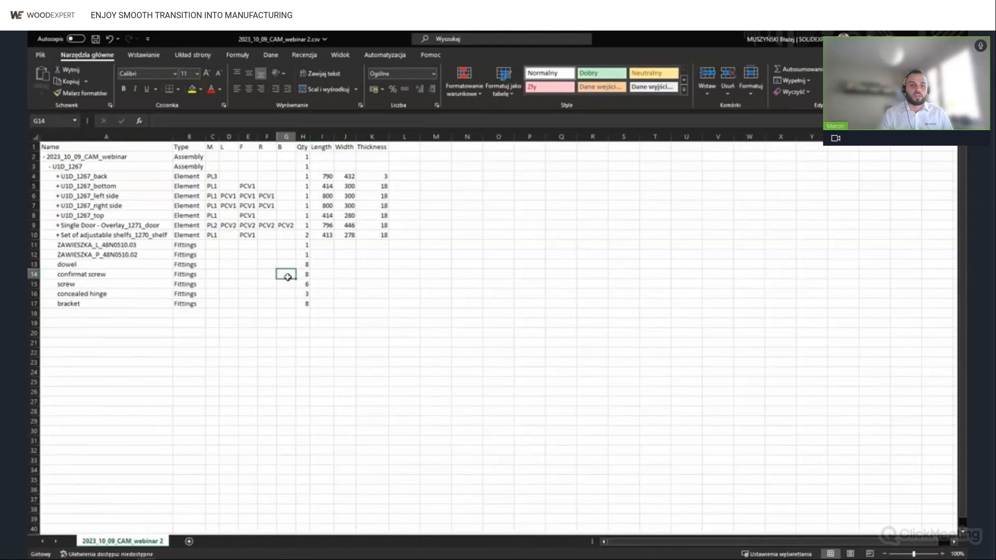
# Compare the exported spreadsheet side by side with the BOM Manager, close the spreadsheet and restore the BOM Manager to full size.
pyautogui.press('super+Right')
pyautogui.click(307, 255)
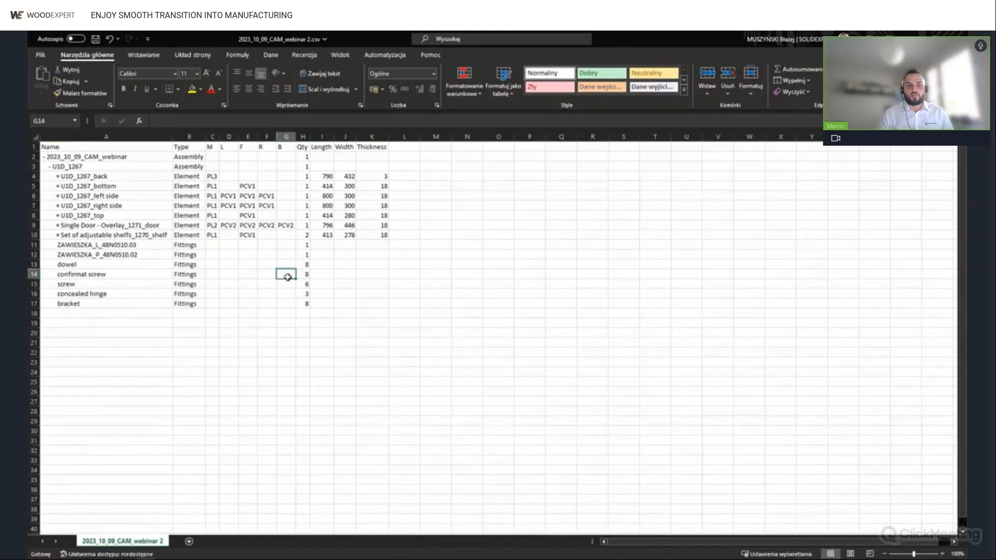
pyautogui.press('super+Right')
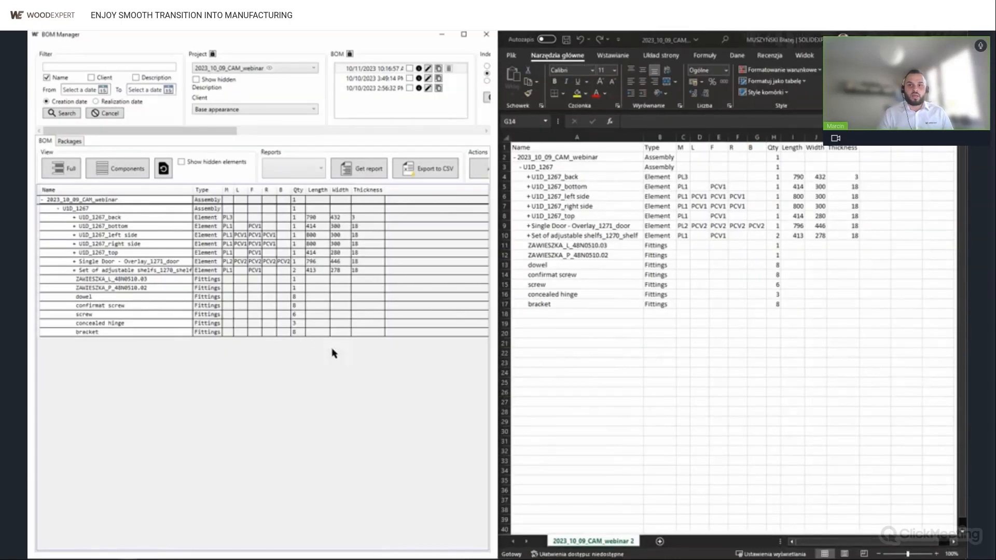
pyautogui.hotkey('alt', 'F4')
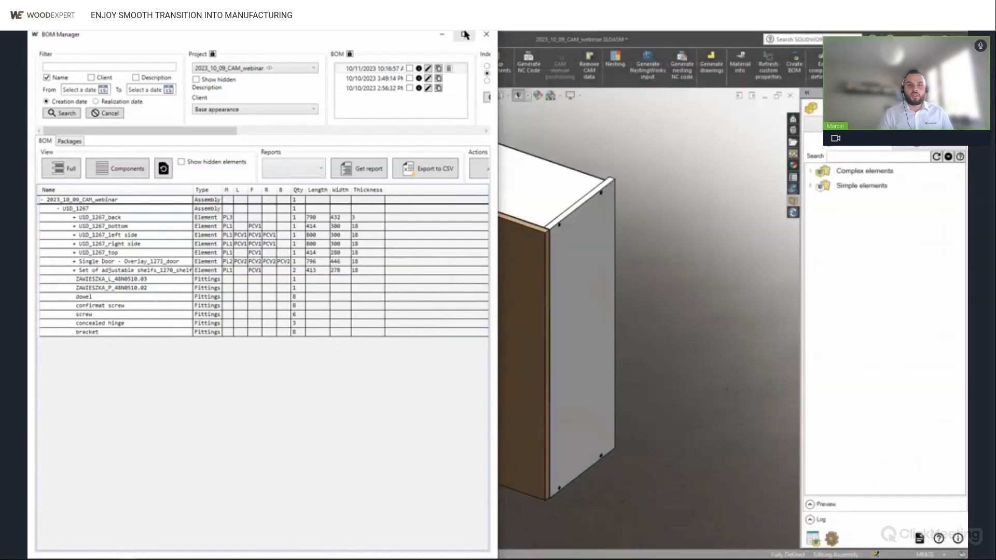
pyautogui.click(464, 34)
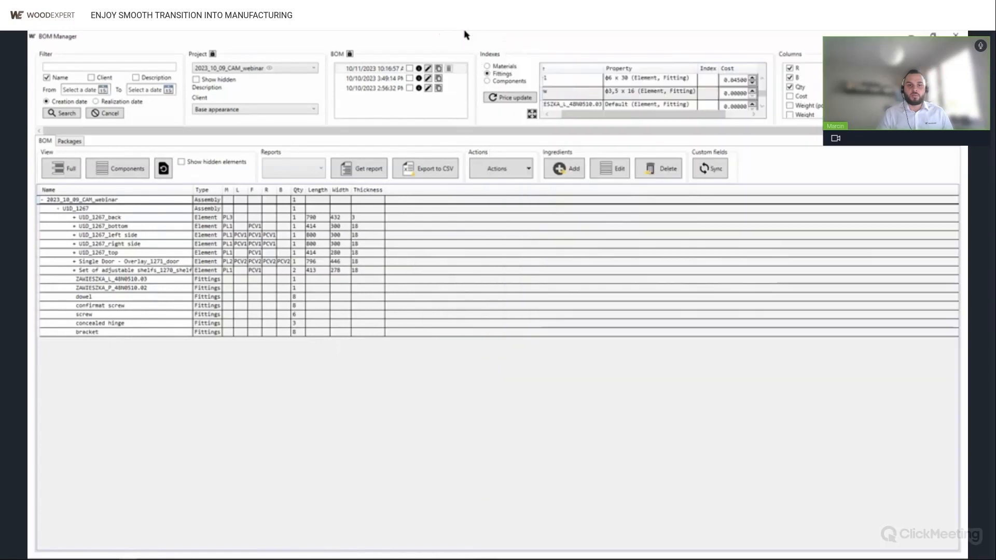
# Run the Formatyzacja5 export action on the bill of materials and save the file as asdf in Documents.
pyautogui.click(507, 170)
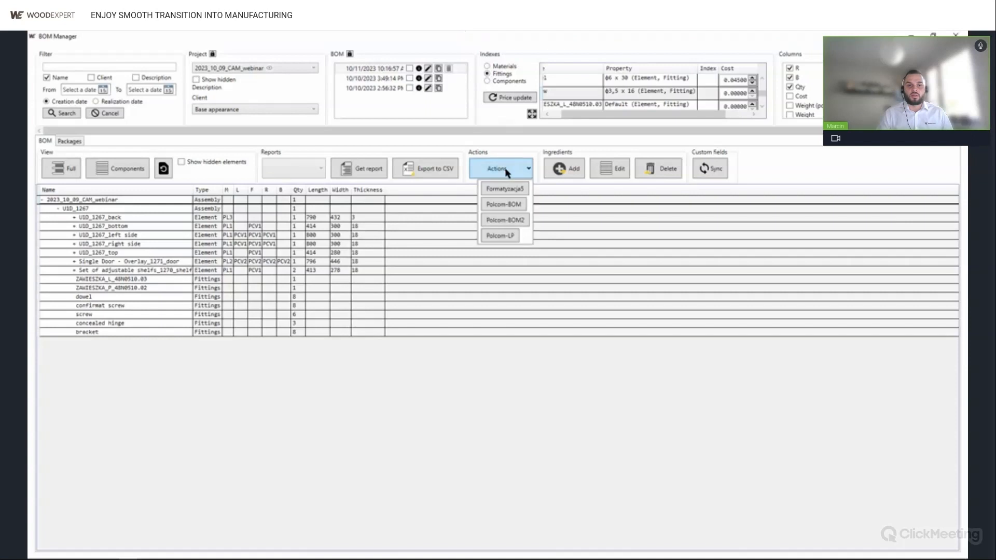
pyautogui.click(507, 190)
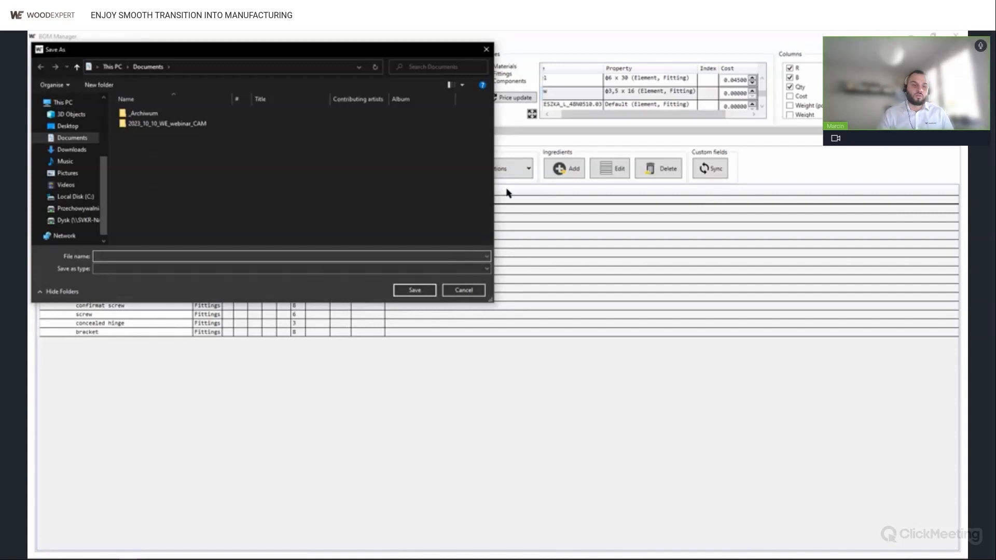
pyautogui.write('sdf')
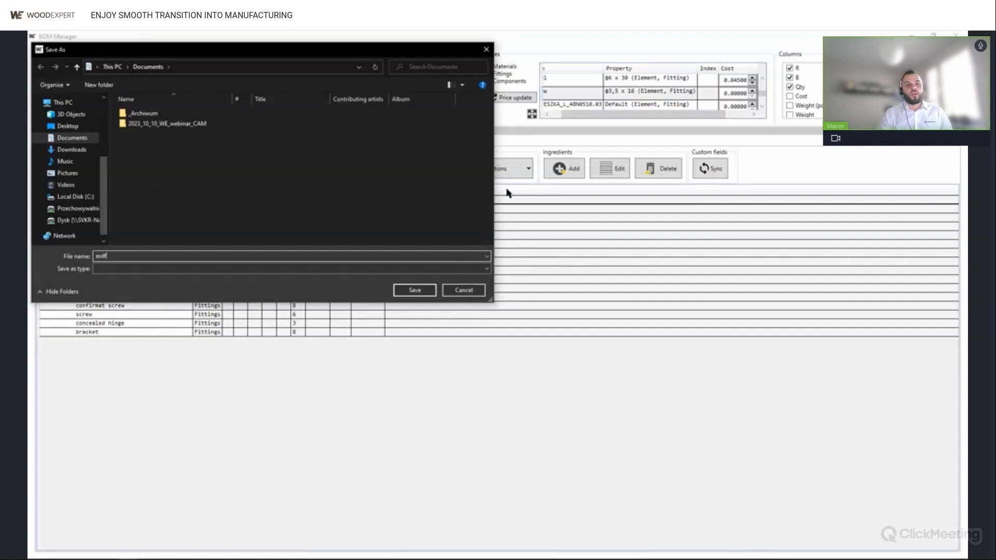
pyautogui.press('Return')
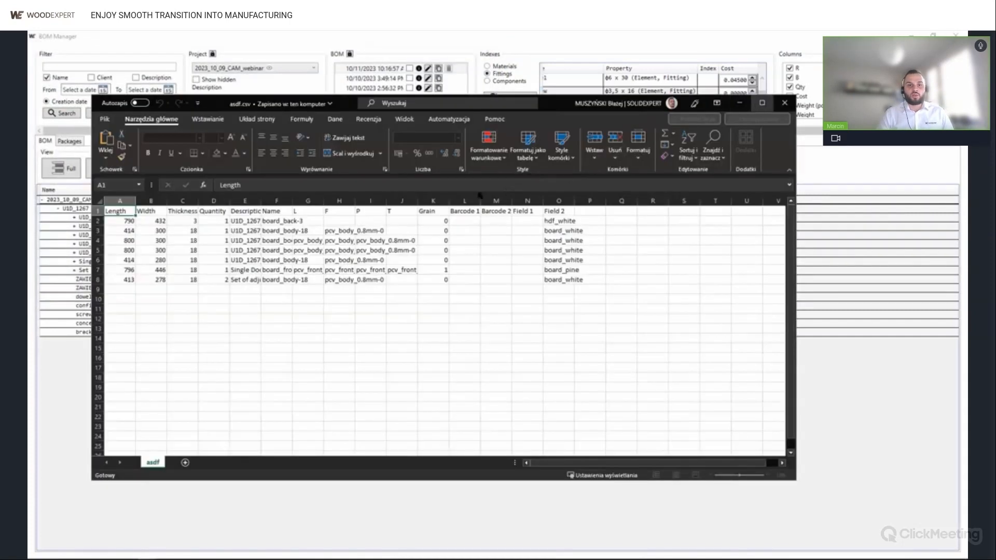
# Review the asdf.csv cut list in Excel with all columns fitted to their contents, and close it without saving.
pyautogui.click(761, 103)
pyautogui.click(34, 137)
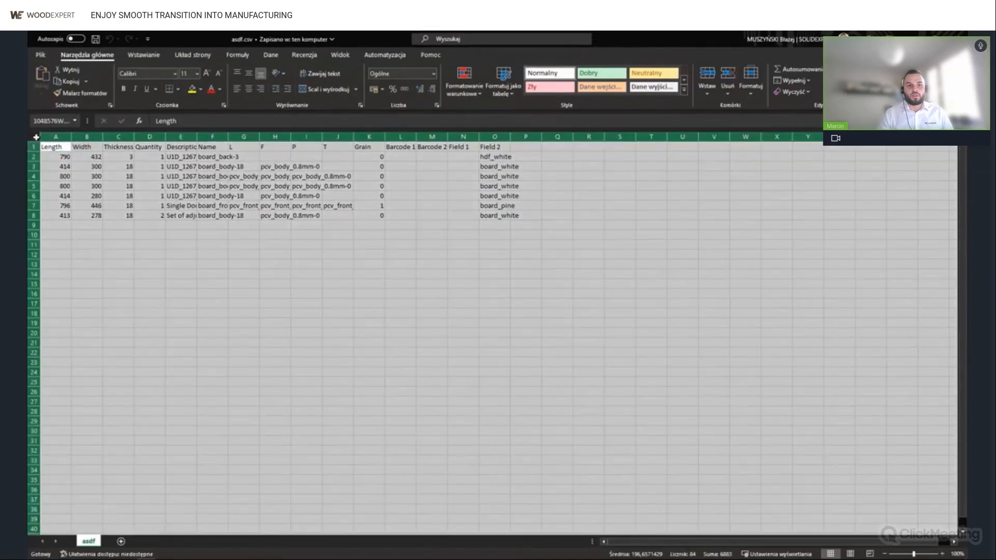
pyautogui.doubleClick(71, 136)
pyautogui.click(223, 266)
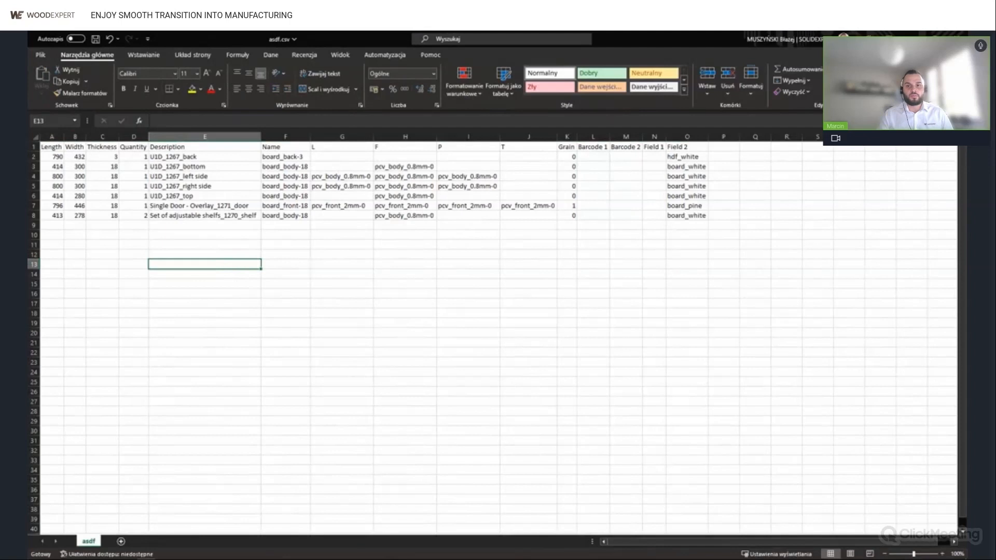
pyautogui.click(958, 33)
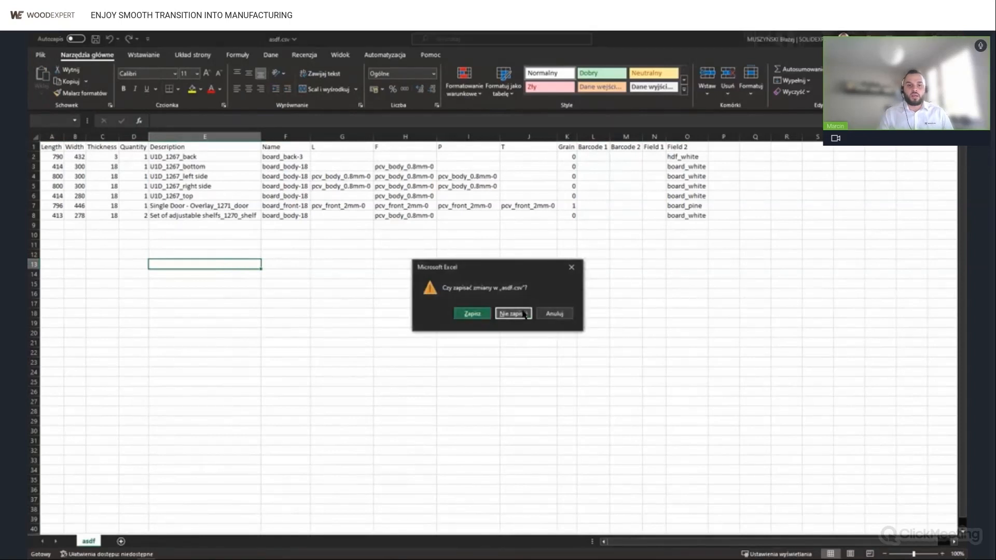
pyautogui.click(524, 314)
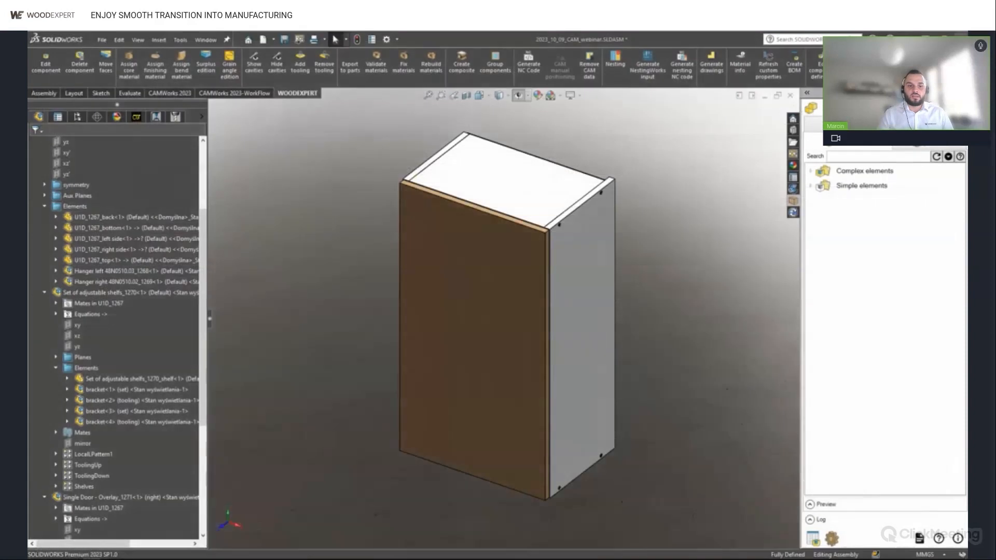
# Start NC code generation for the cabinet assembly and turn off input and NC data creation for all components.
pyautogui.click(955, 35)
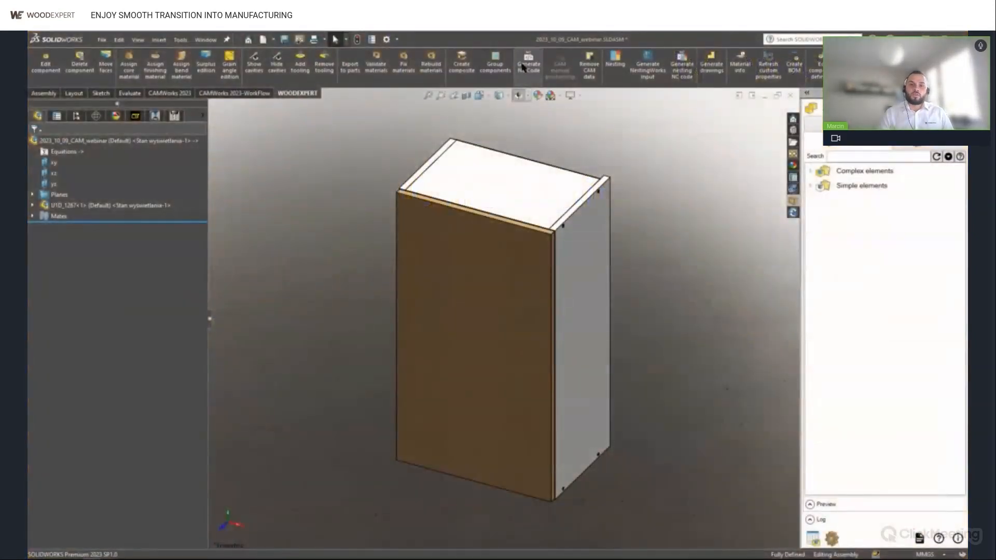
pyautogui.click(523, 67)
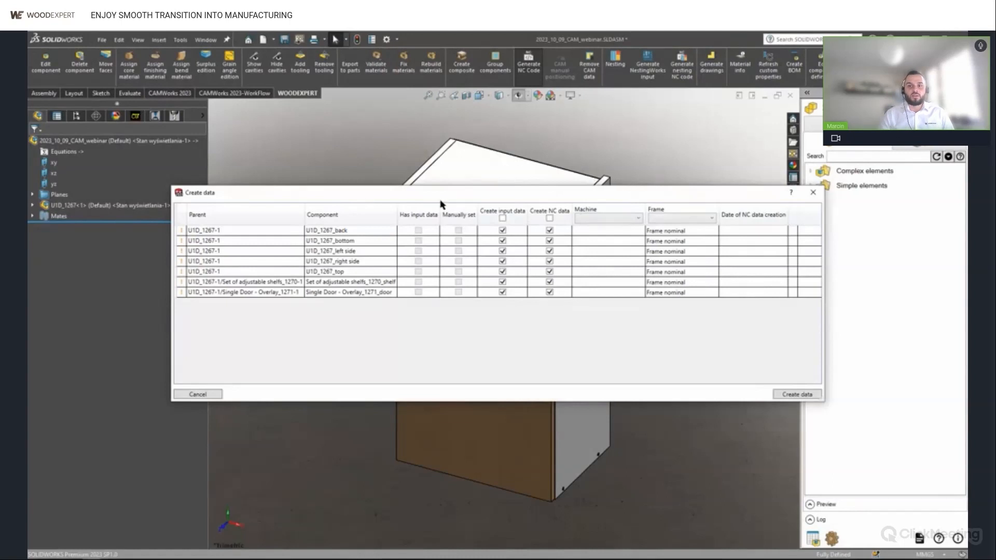
pyautogui.click(357, 261)
pyautogui.hotkey('ctrl', 'a')
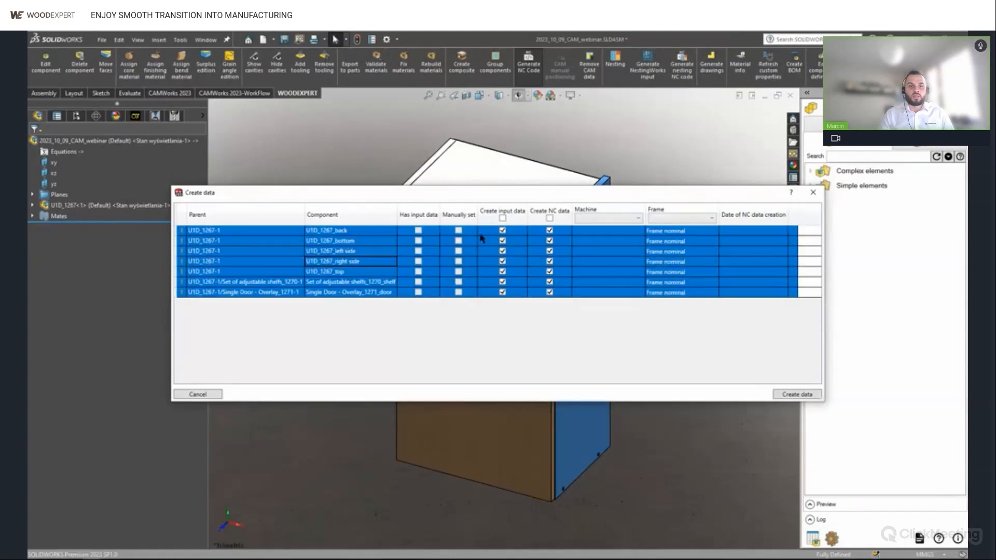
pyautogui.click(502, 219)
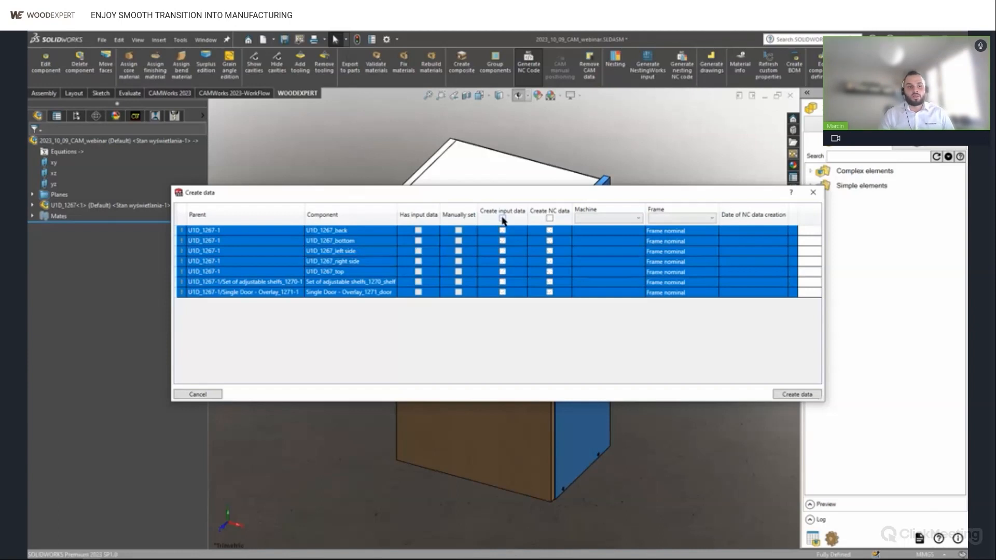
# Enable input and NC data creation for only the bottom, left side and single door components.
pyautogui.click(343, 241)
pyautogui.keyDown('ctrl'); pyautogui.click(349, 251); pyautogui.keyUp('ctrl')
pyautogui.keyDown('ctrl'); pyautogui.click(361, 293); pyautogui.keyUp('ctrl')
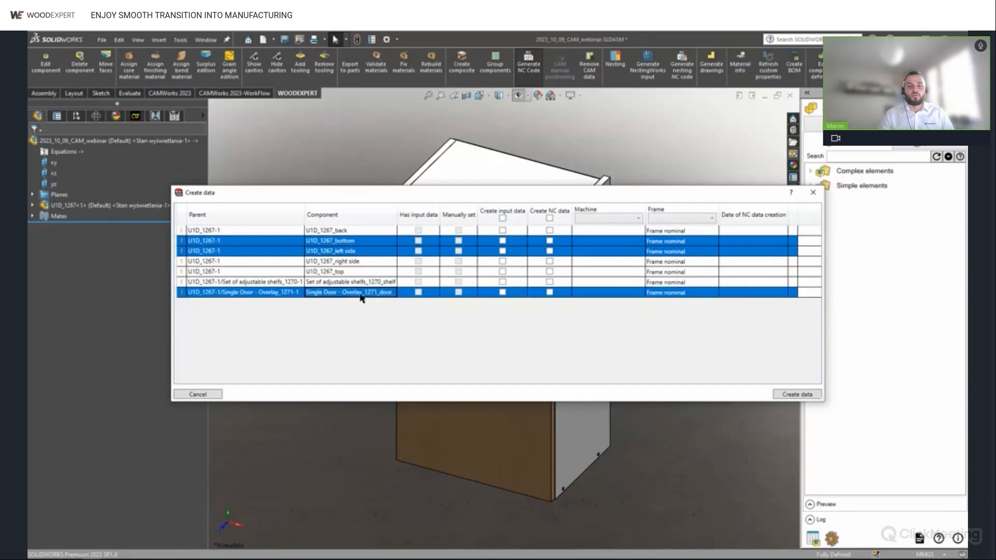
pyautogui.click(502, 219)
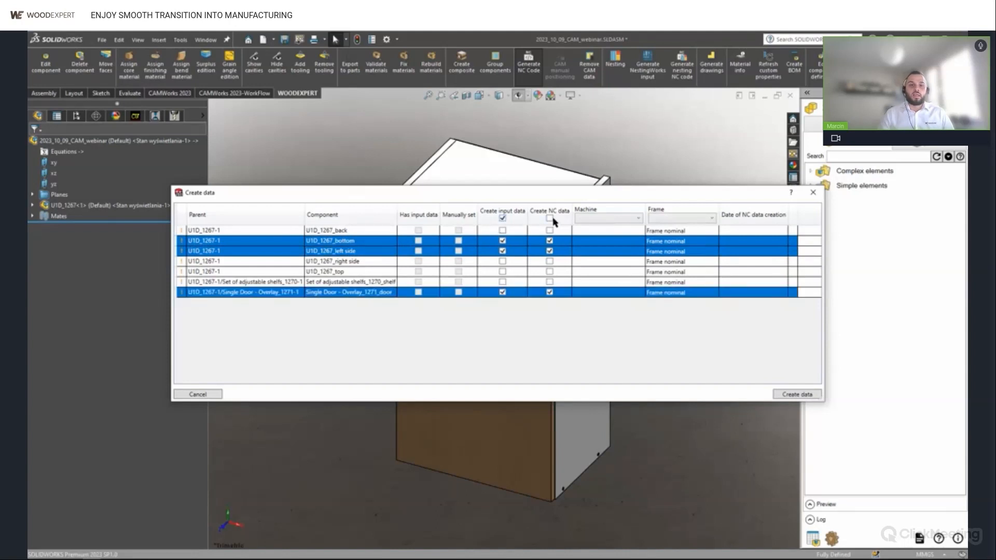
# Assign the SCM machine to the selected components and create their CAM data, checking and clearing the generation log.
pyautogui.click(604, 218)
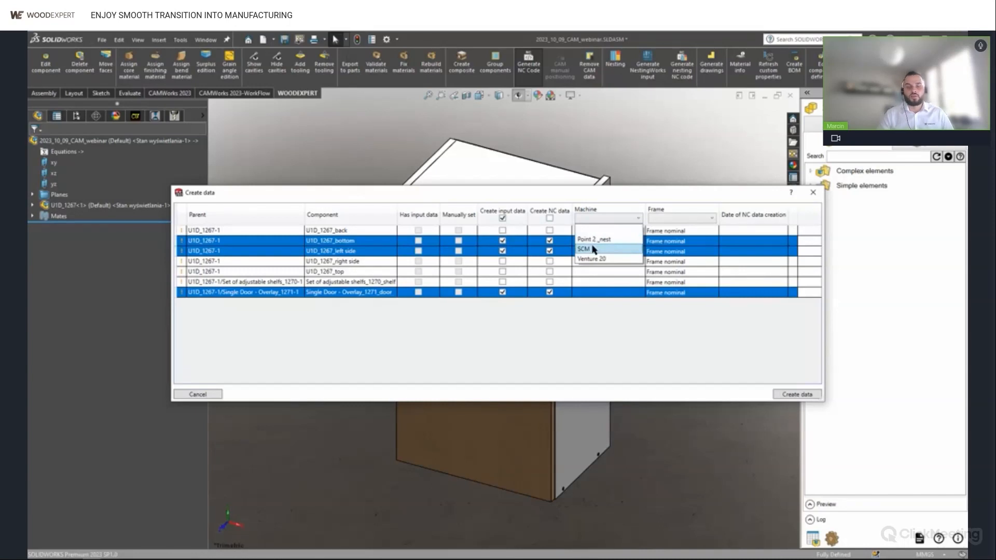
pyautogui.click(594, 249)
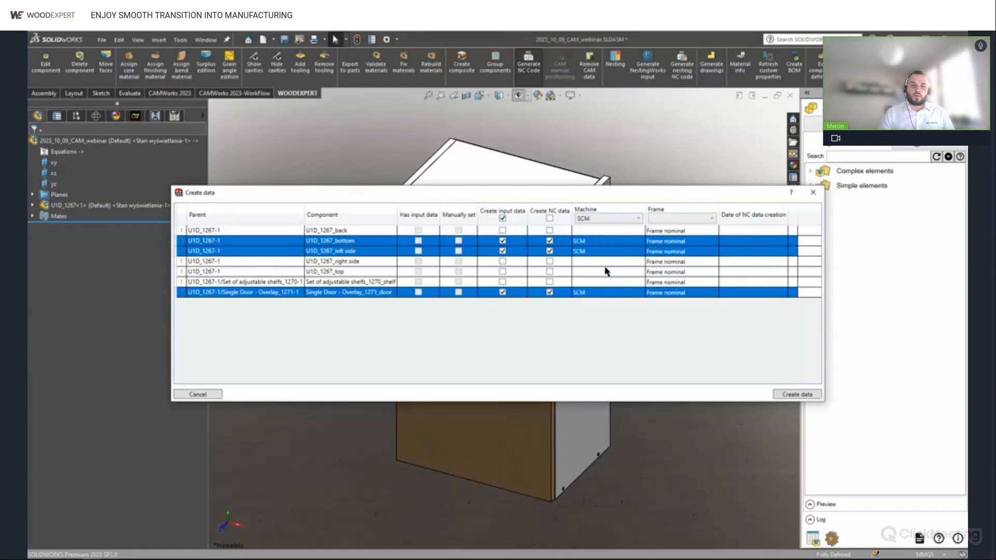
pyautogui.click(788, 395)
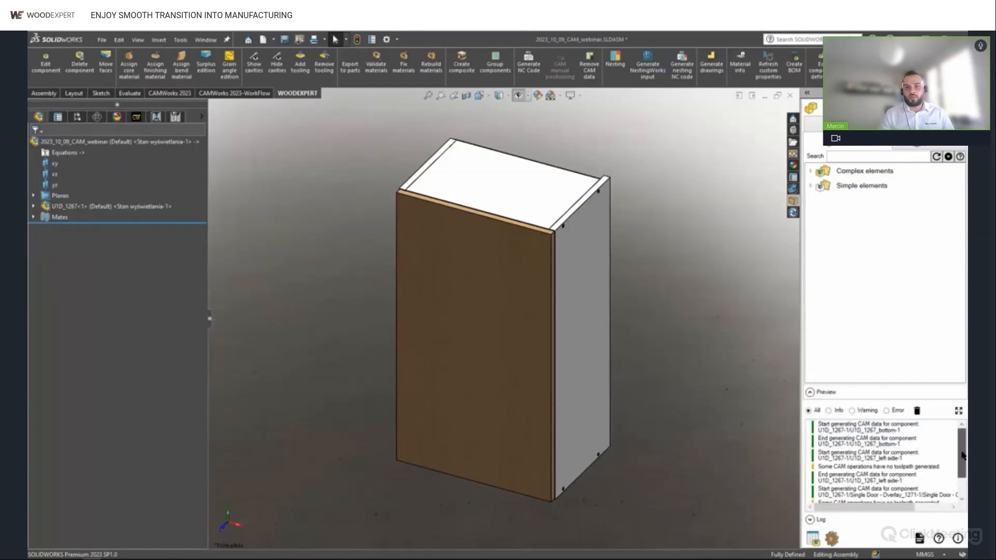
pyautogui.moveTo(962, 453); pyautogui.dragTo(962, 473)
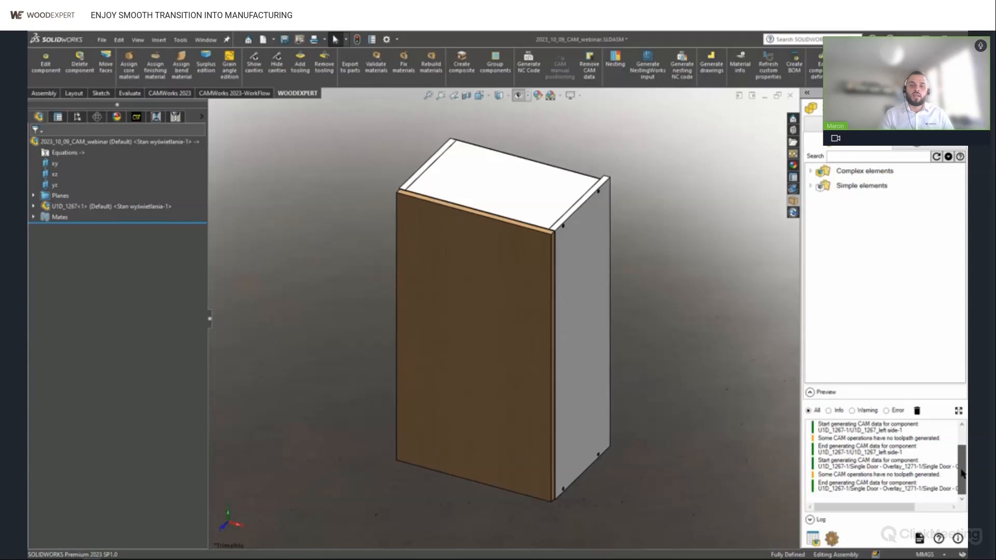
pyautogui.click(918, 411)
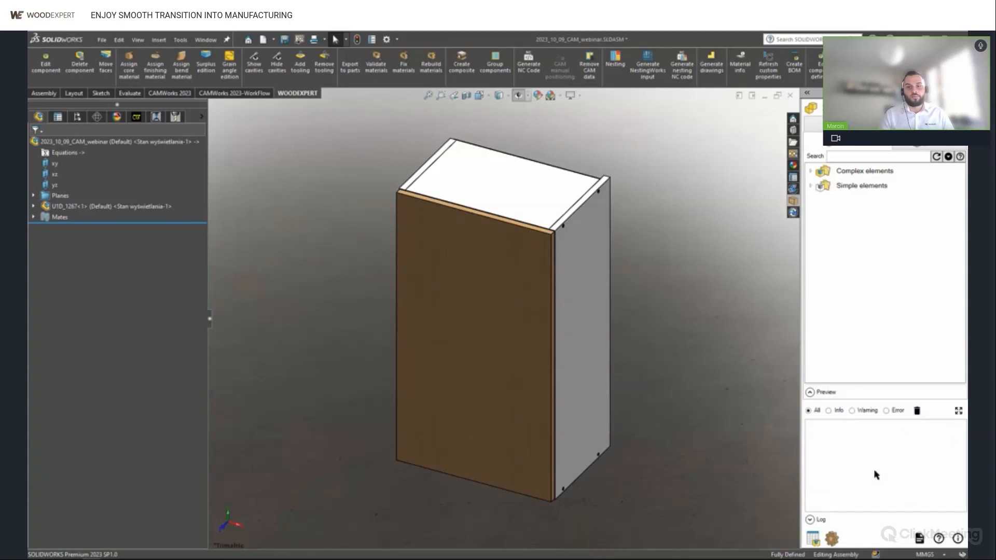
# Open the WoodExpert configuration and log in as administrator with the administrator password.
pyautogui.click(832, 538)
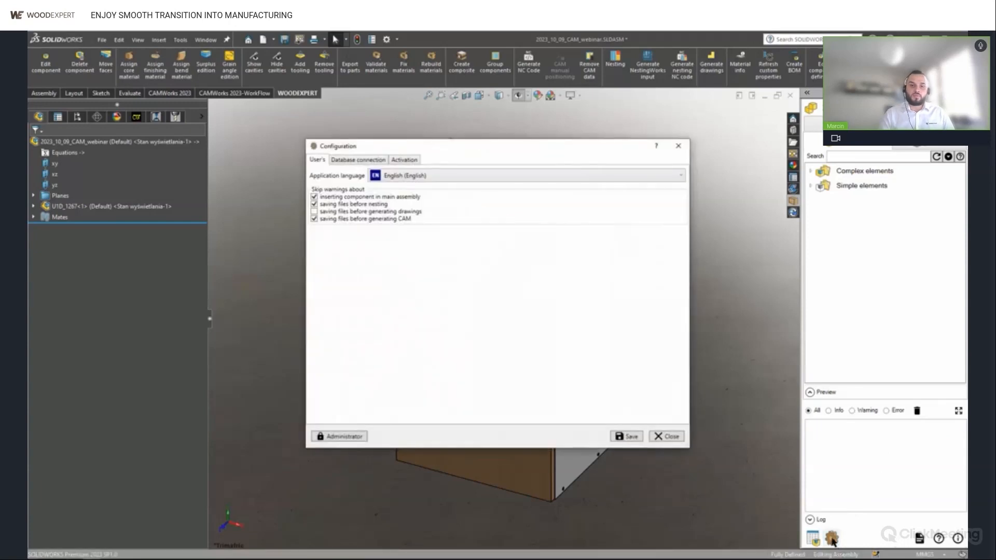
pyautogui.click(345, 437)
pyautogui.write('*****')
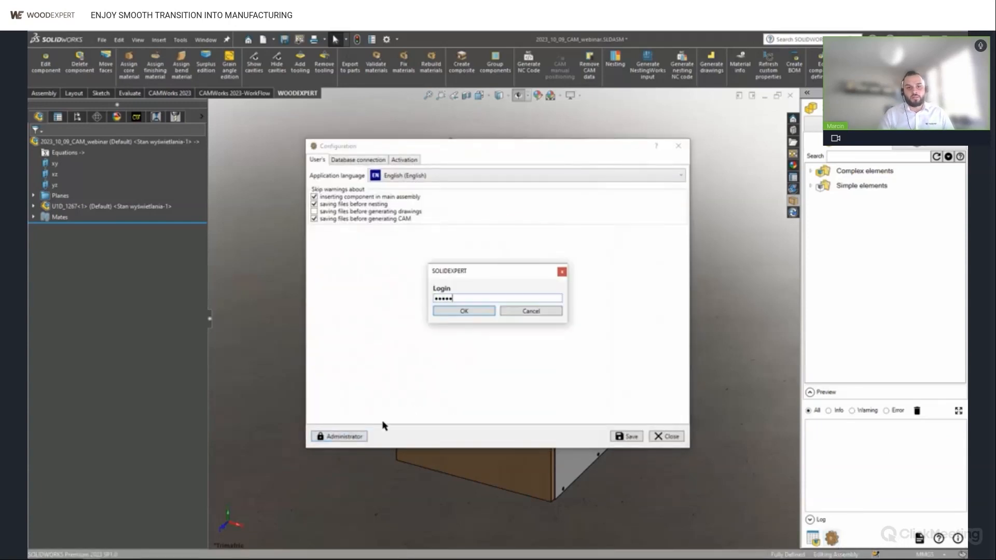
pyautogui.press('Return')
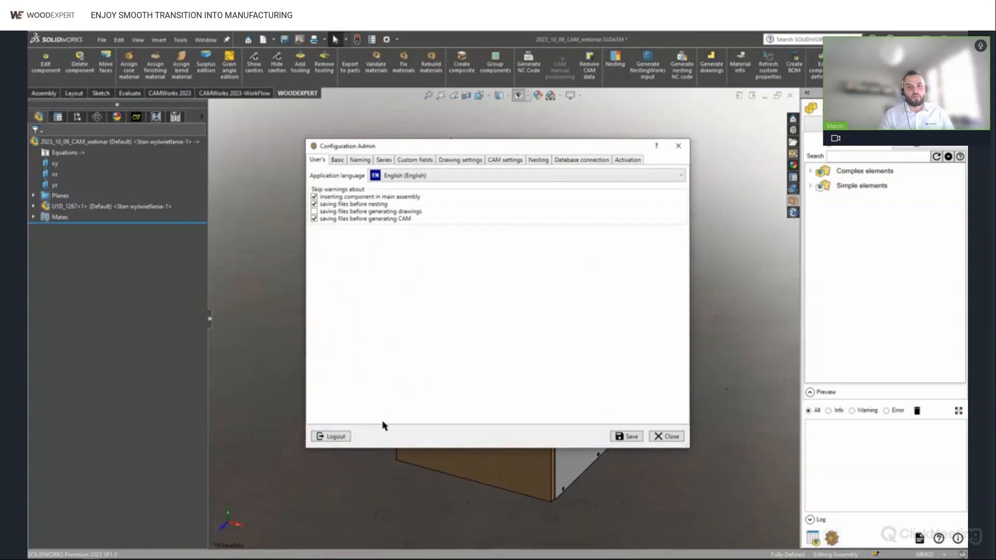
# Open the SCM machine definition in the CAM settings for editing and enlarge its window to show all parameters.
pyautogui.click(506, 161)
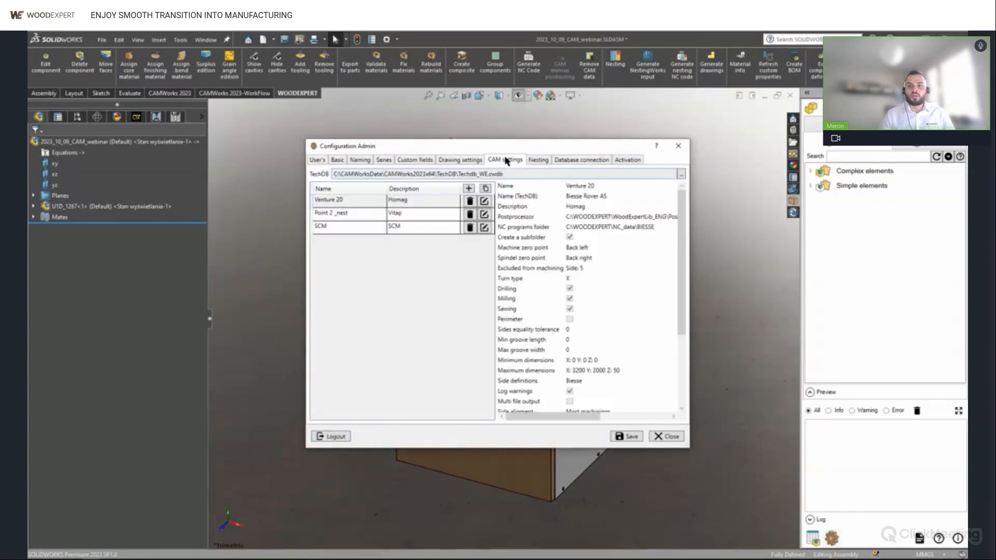
pyautogui.click(354, 228)
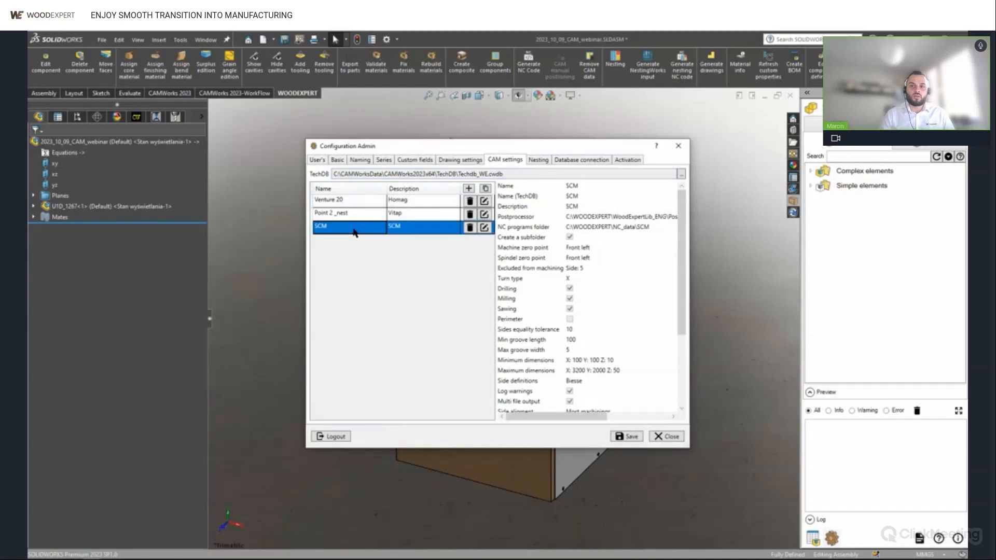
pyautogui.click(484, 227)
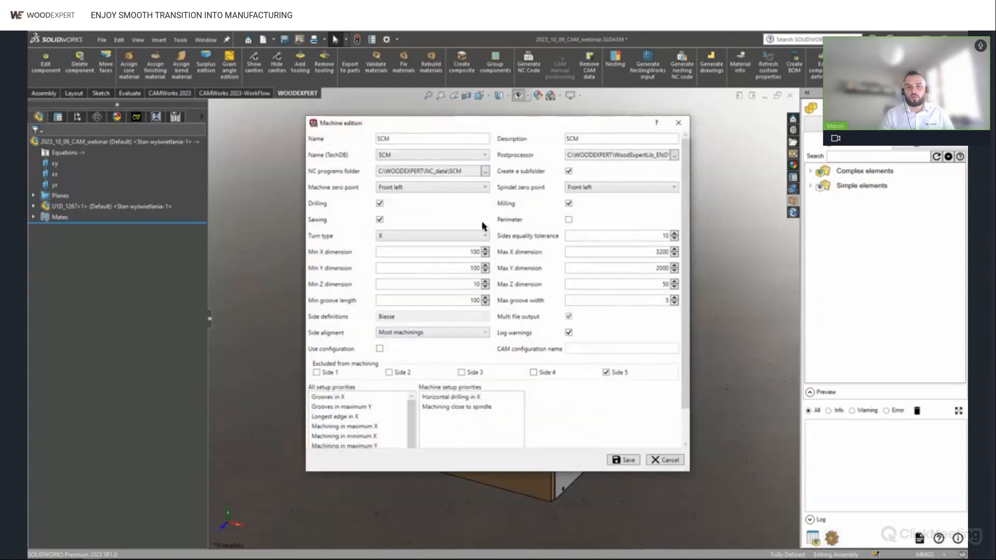
pyautogui.moveTo(398, 123); pyautogui.dragTo(133, 54)
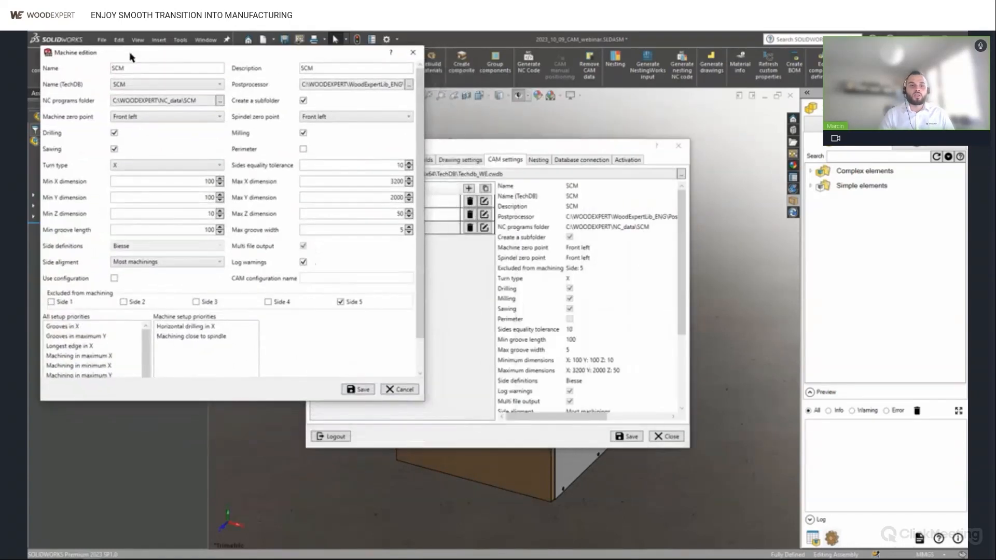
pyautogui.moveTo(423, 400); pyautogui.dragTo(902, 513)
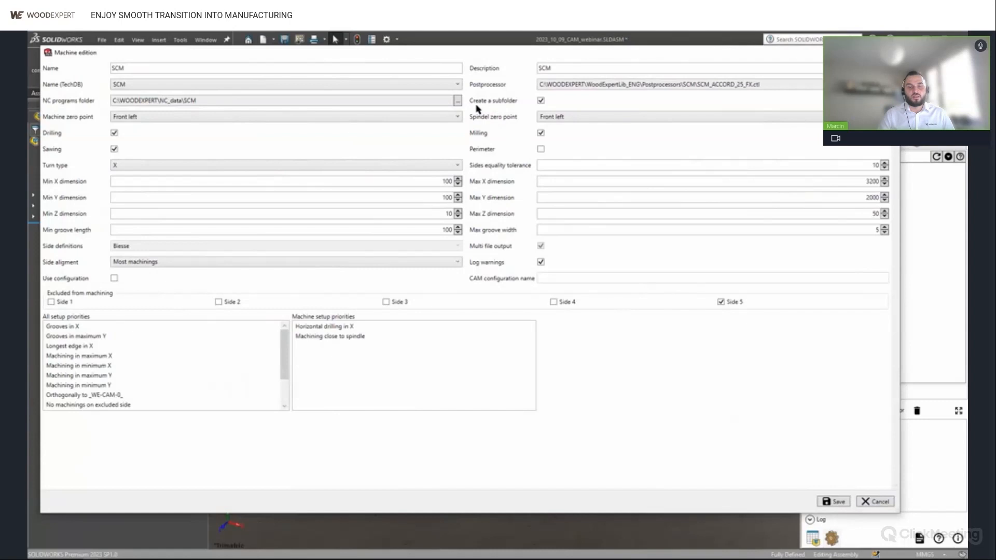
# Browse the SCM machine's NC programs folder to view its project subfolders, leaving the folder setting as it is.
pyautogui.click(458, 101)
pyautogui.doubleClick(452, 252)
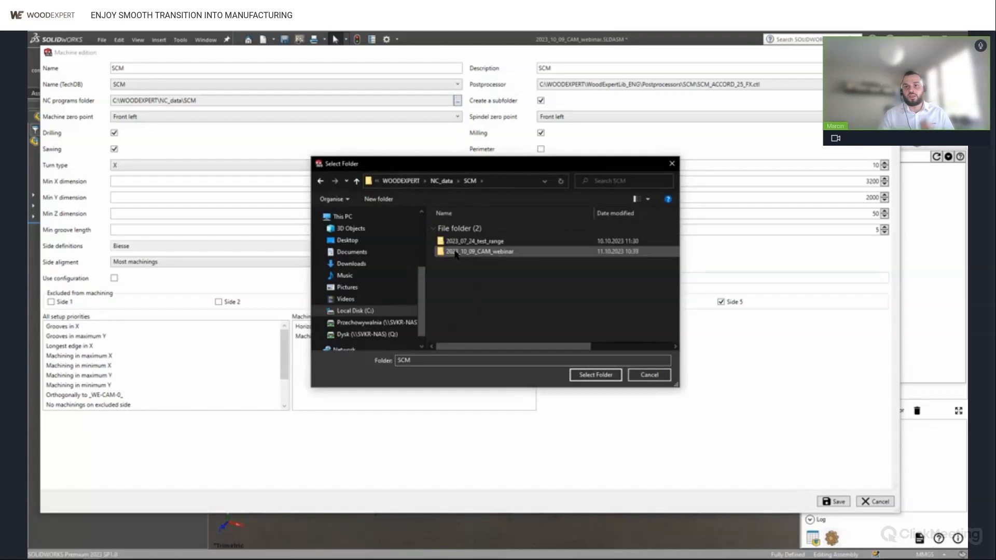
pyautogui.click(649, 375)
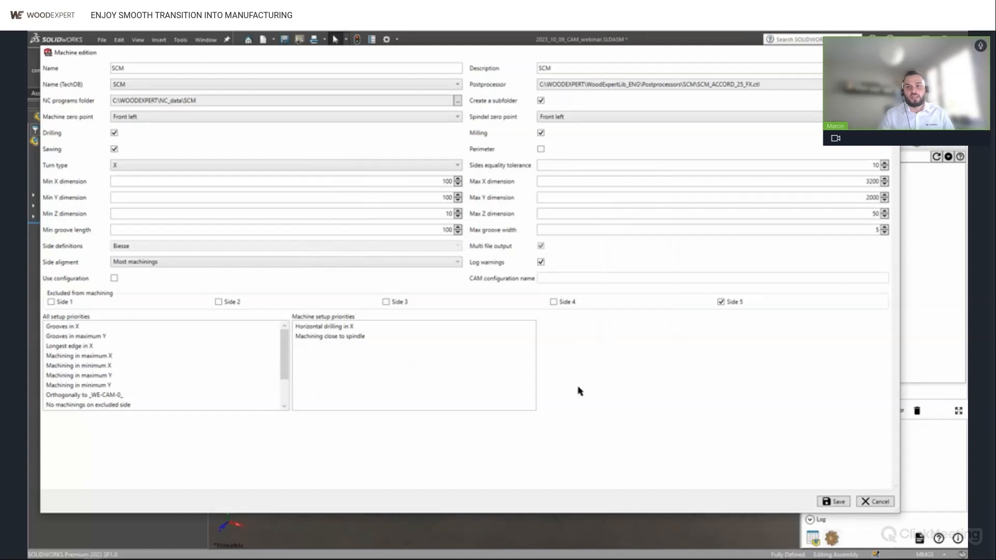
# Try Grooves in maximum Y as an SCM setup priority above Machining close to spindle, remove it, and close the configuration without saving.
pyautogui.moveTo(104, 337); pyautogui.dragTo(347, 349)
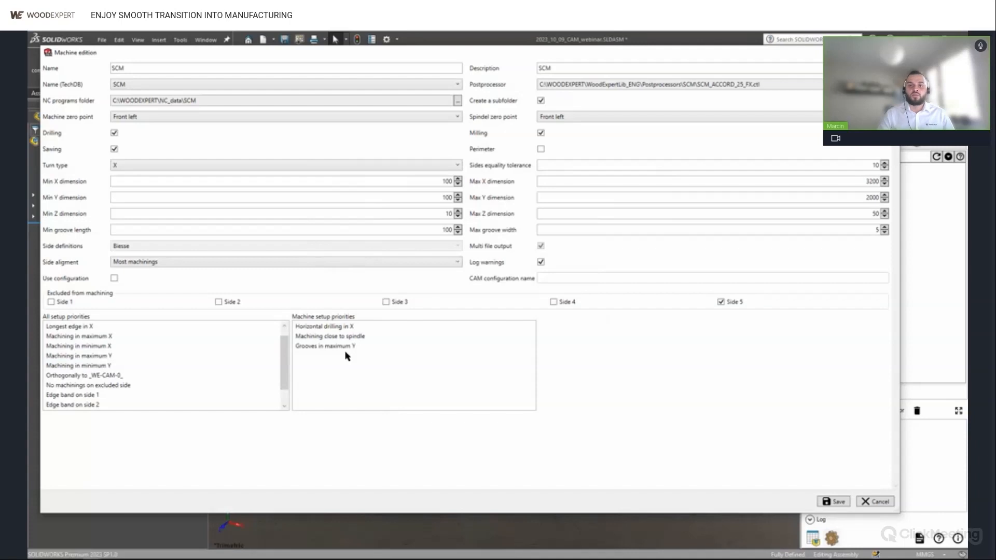
pyautogui.moveTo(350, 346); pyautogui.dragTo(352, 336)
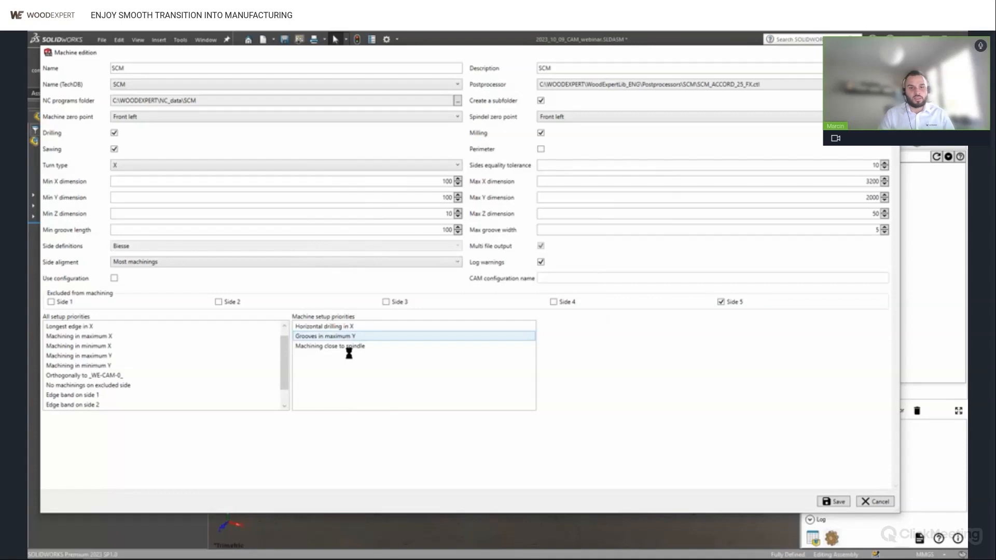
pyautogui.moveTo(350, 353); pyautogui.dragTo(220, 379)
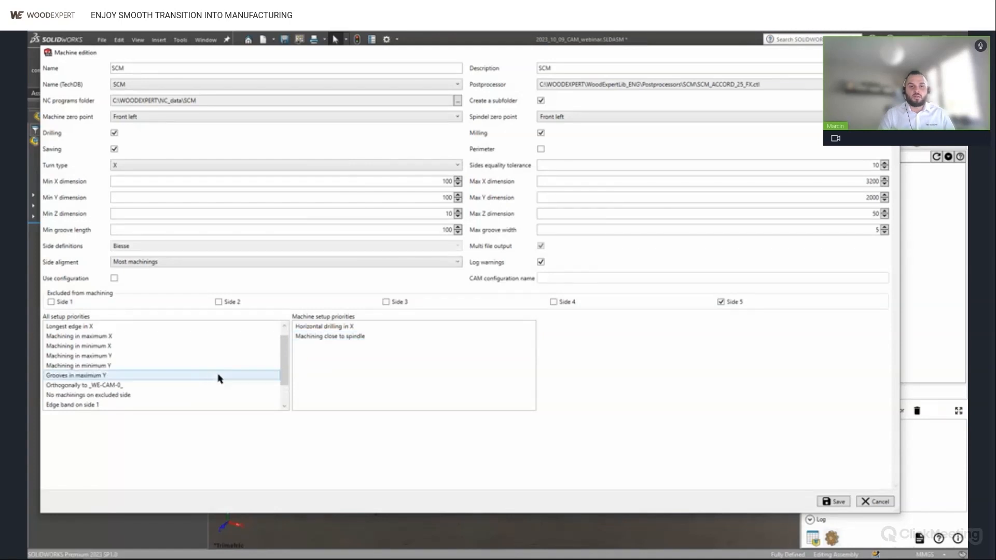
pyautogui.click(863, 502)
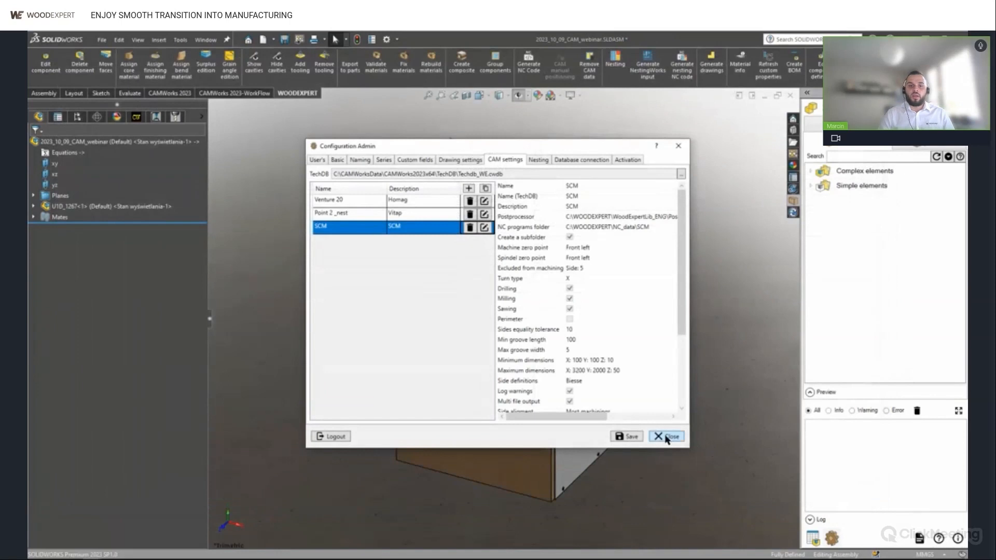
pyautogui.click(667, 438)
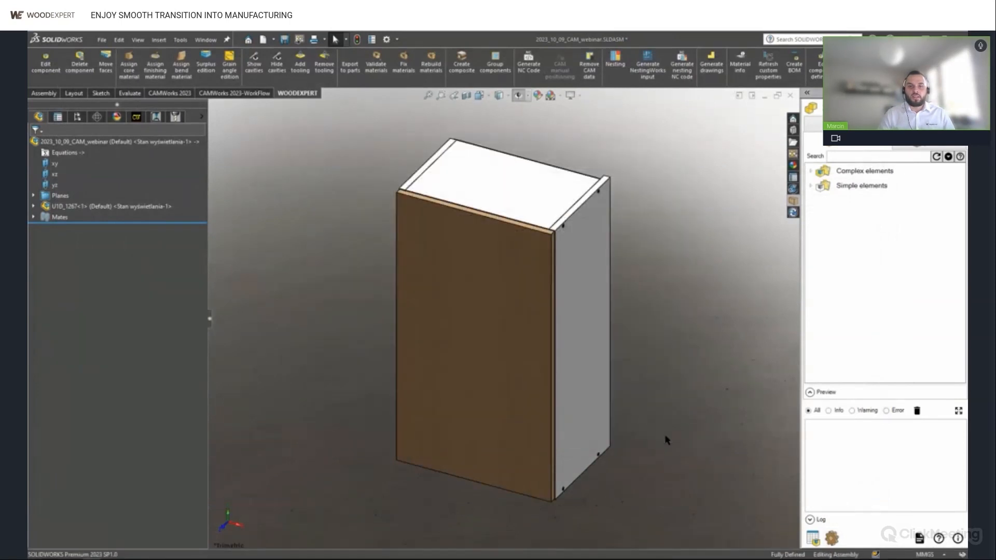
# Open the single overlay door part from the assembly and simulate its drilling toolpath.
pyautogui.rightClick(467, 282)
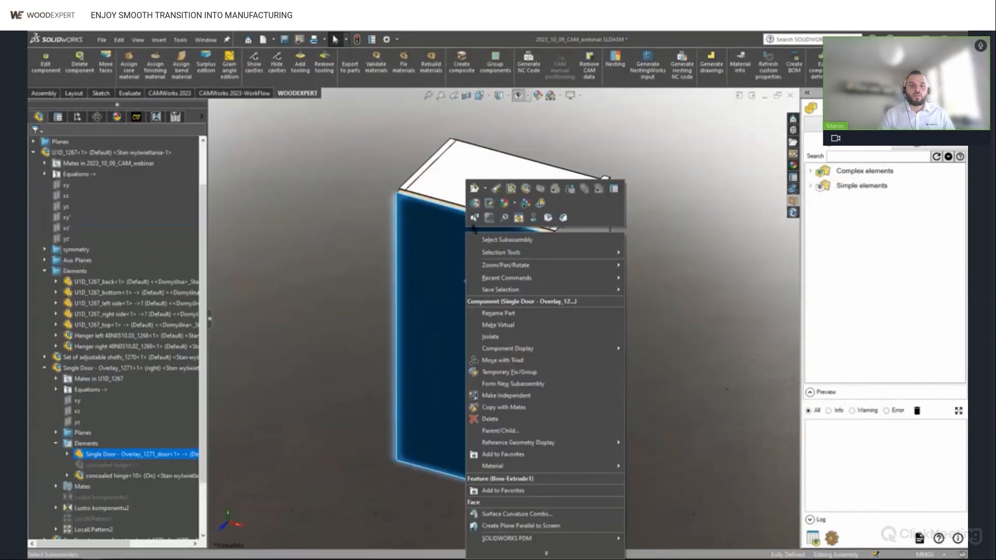
pyautogui.click(476, 189)
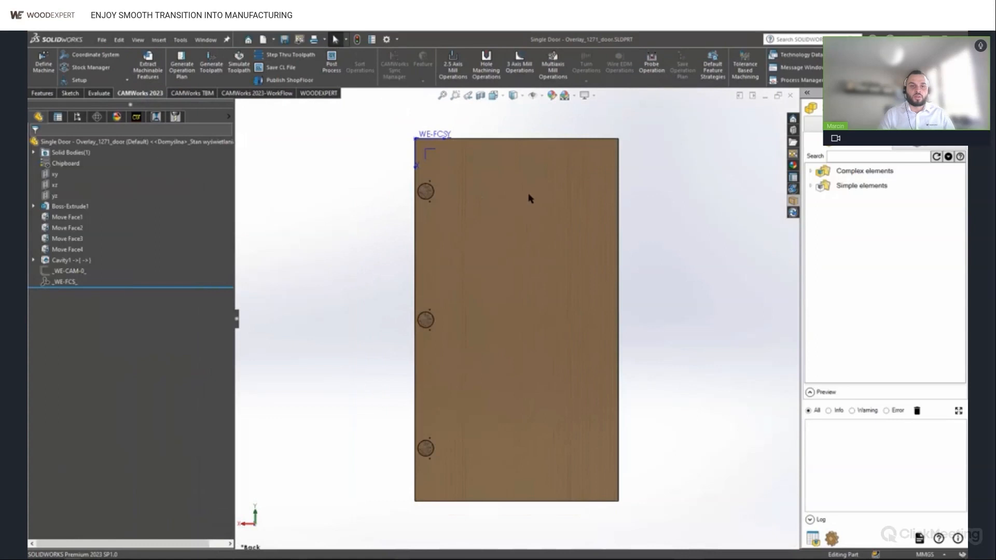
pyautogui.hotkey('ctrl', '7')
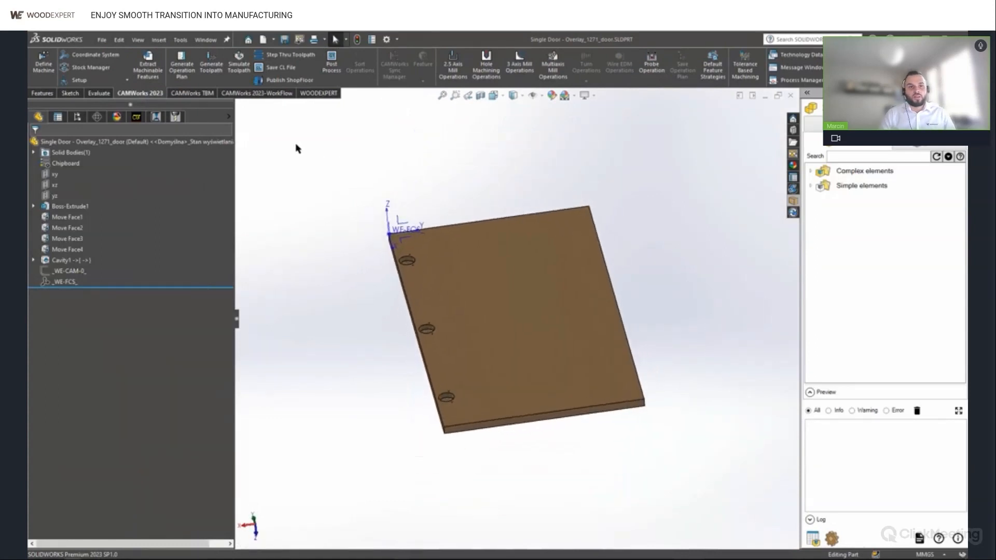
pyautogui.click(240, 52)
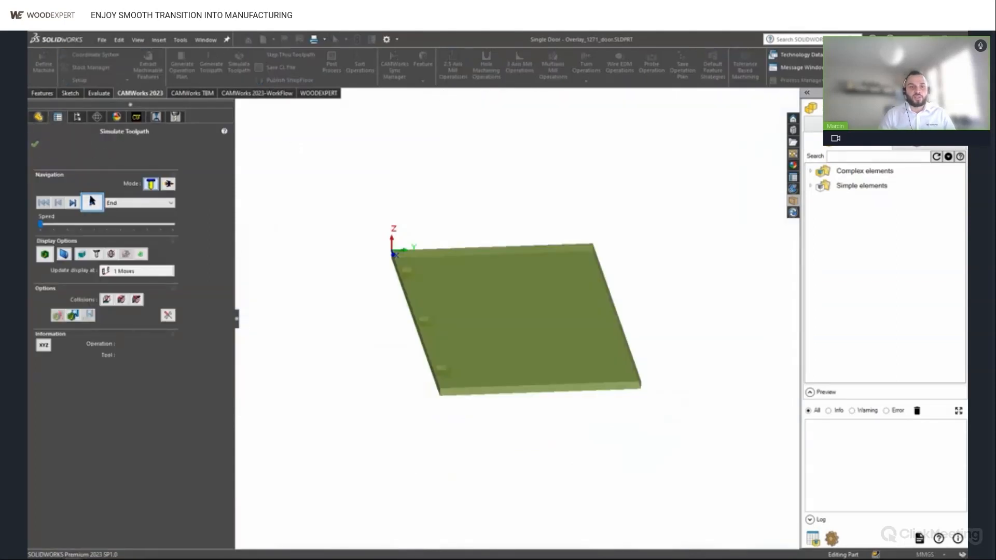
pyautogui.click(92, 202)
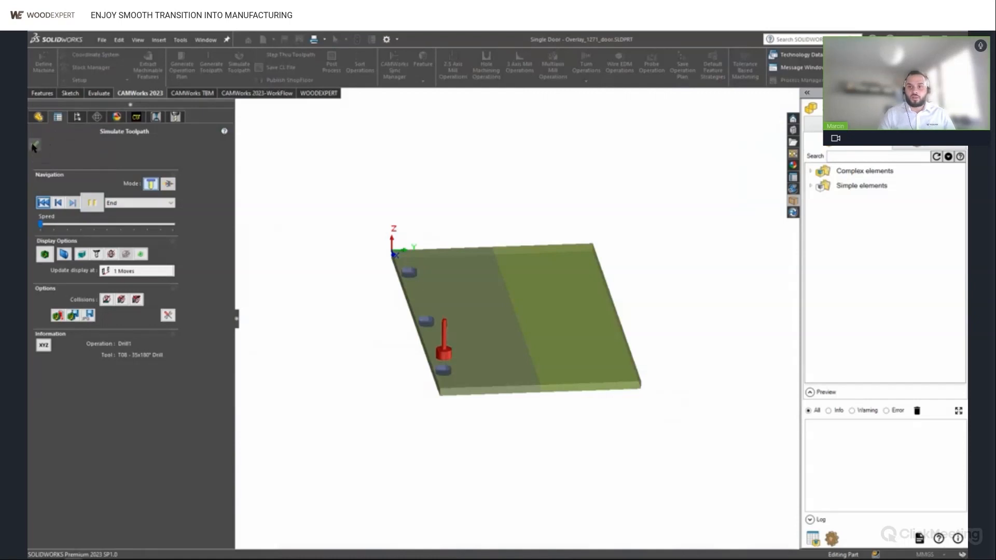
pyautogui.click(35, 144)
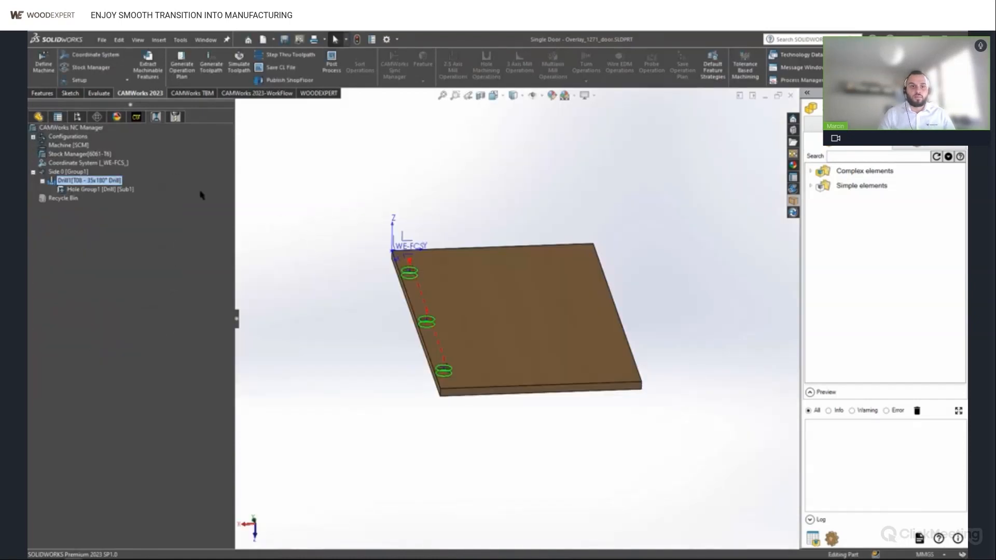
# Open the Technology Database entry behind the door's Hole Group1 drilling feature.
pyautogui.click(70, 190)
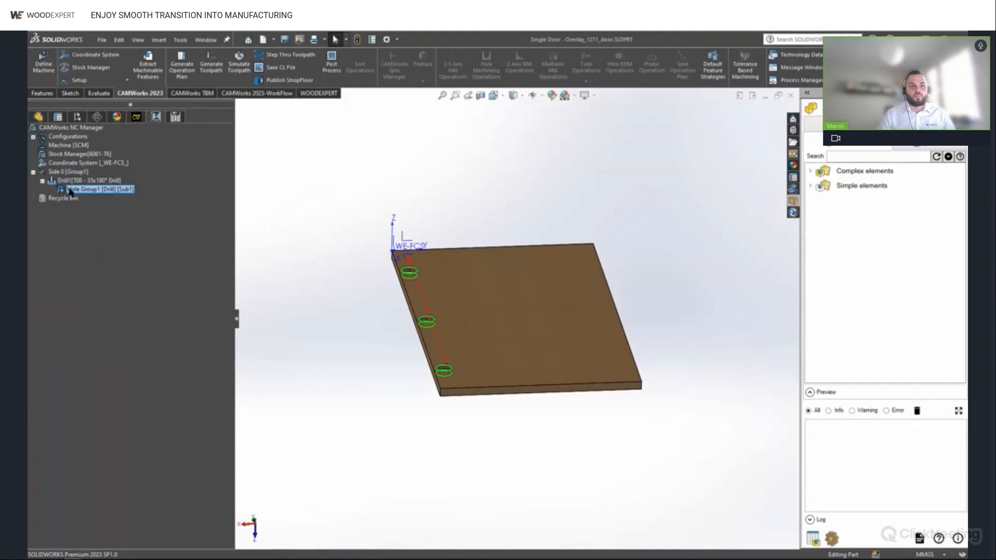
pyautogui.rightClick(71, 190)
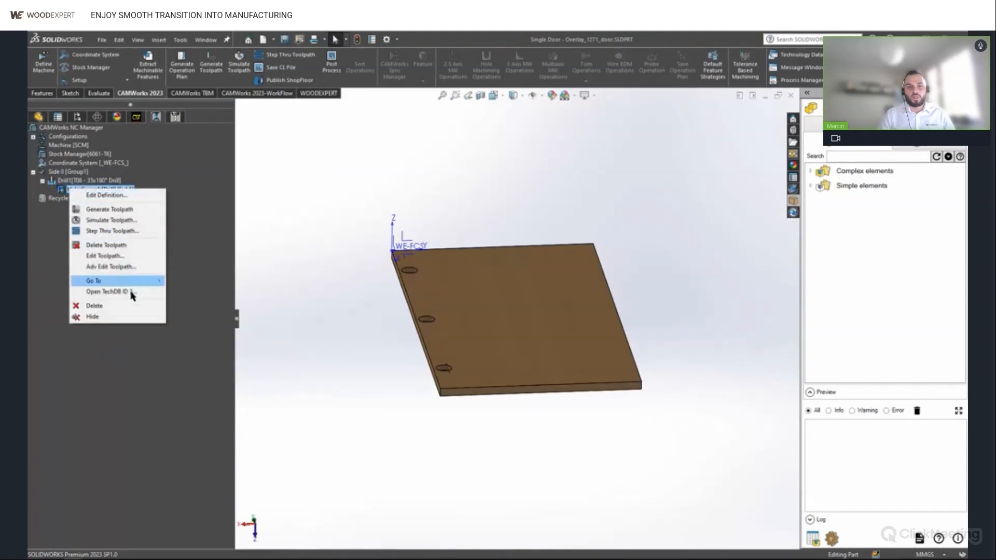
pyautogui.click(109, 292)
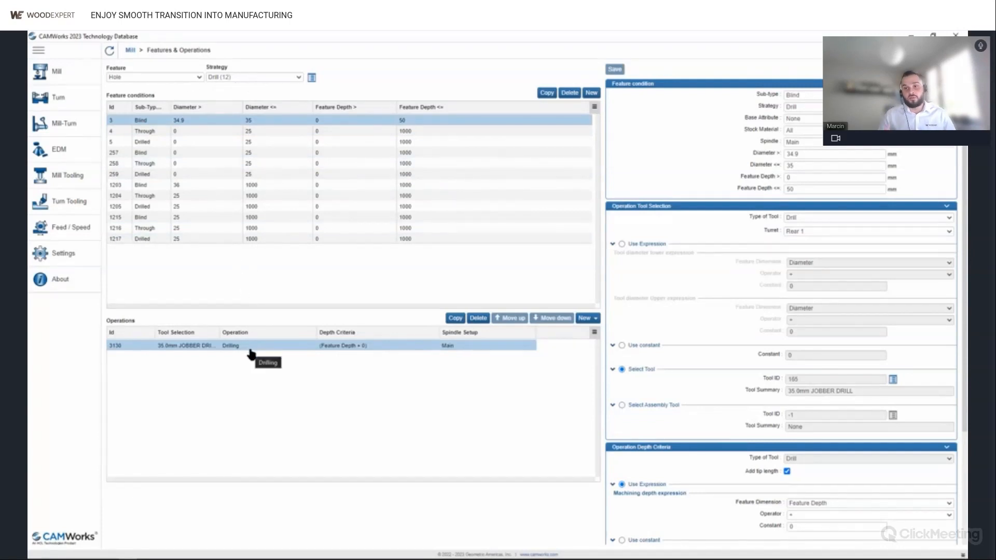
# Review the SCM default feature strategies for milling and the machines they are assigned to.
pyautogui.click(55, 76)
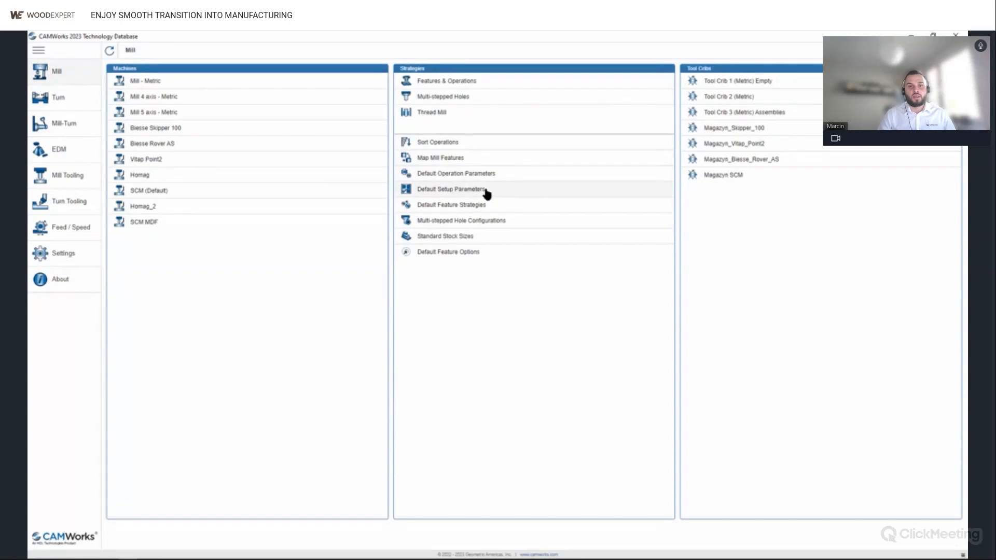
pyautogui.click(488, 205)
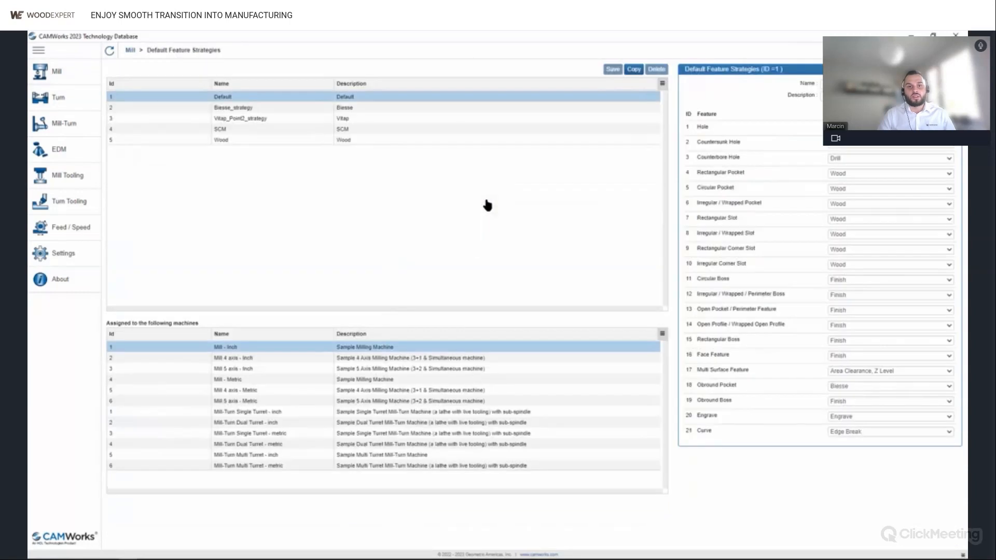
pyautogui.click(260, 131)
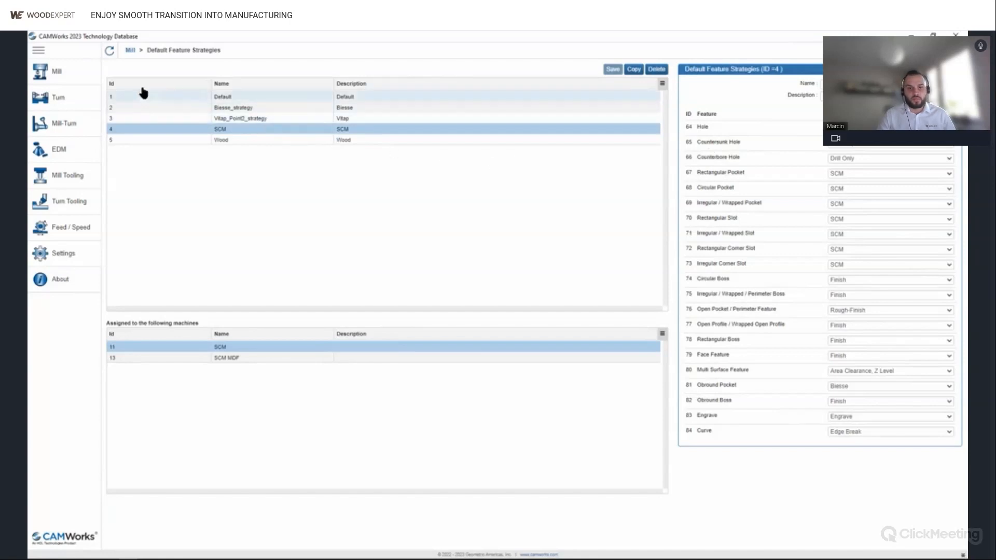
pyautogui.click(51, 71)
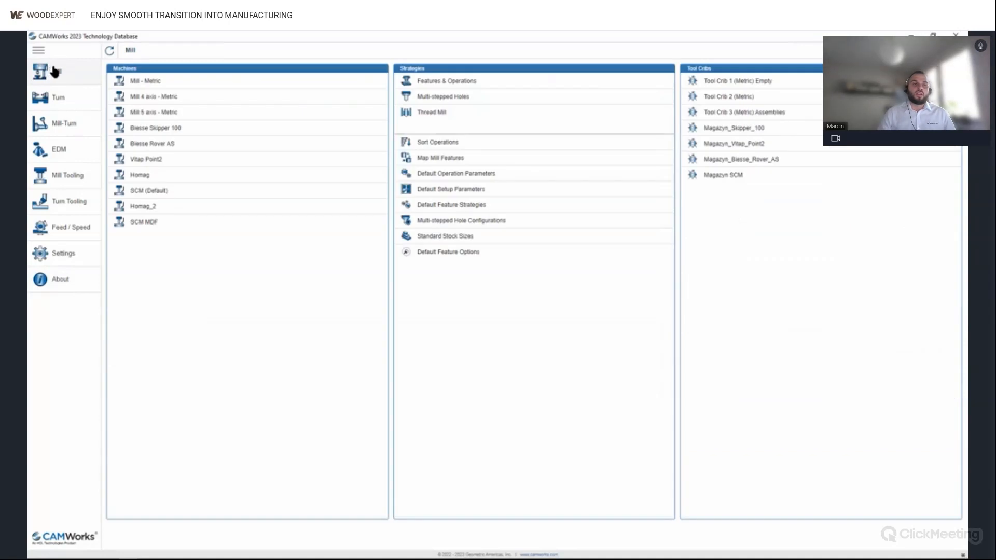
pyautogui.click(450, 205)
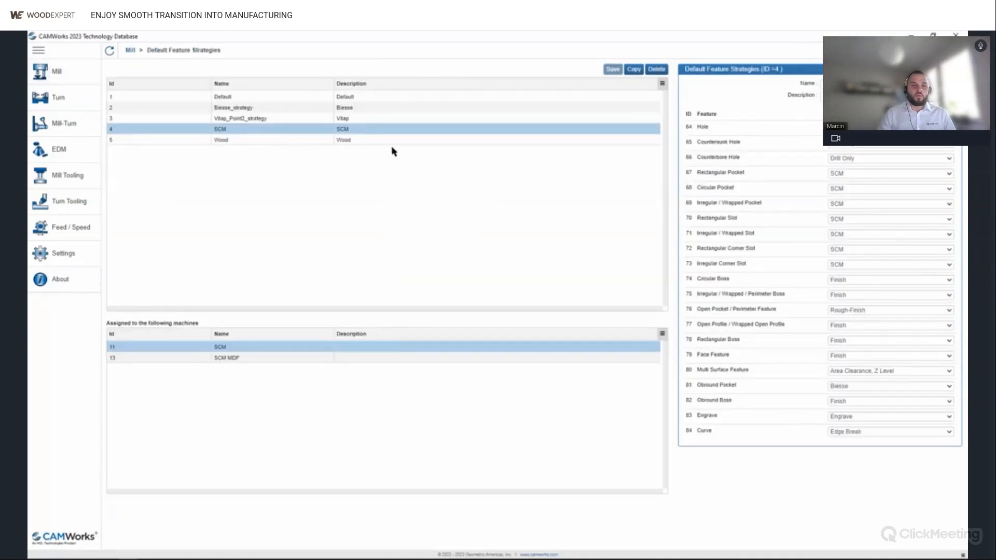
# Replace the drilling operation of the 34.9–35 mm blind hole condition in the Drill strategy with a Rough Mill operation.
pyautogui.click(52, 71)
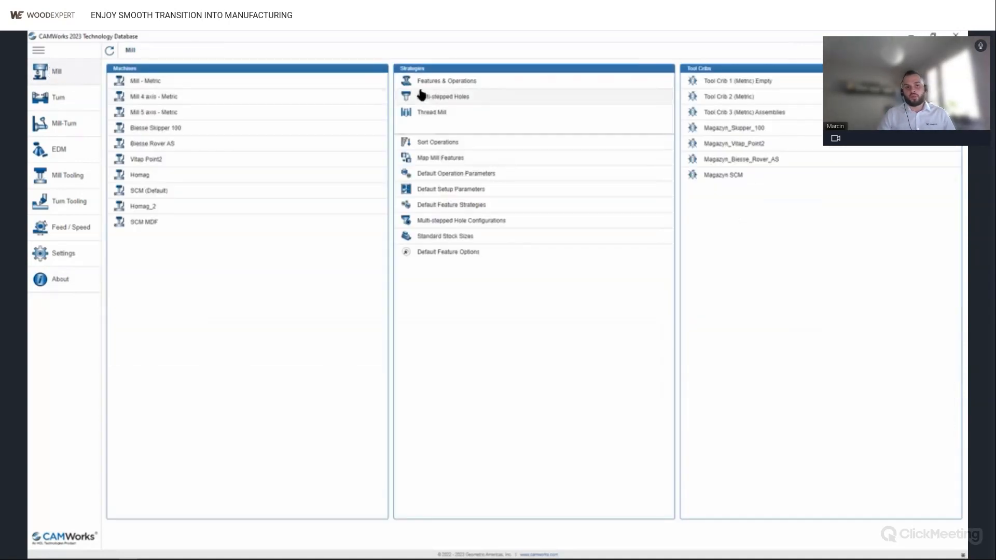
pyautogui.click(445, 82)
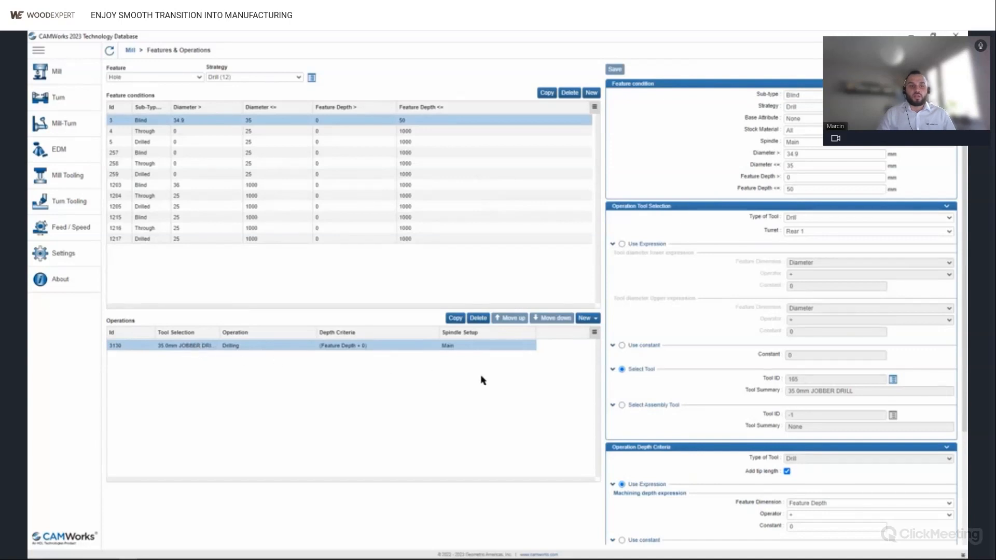
pyautogui.click(478, 318)
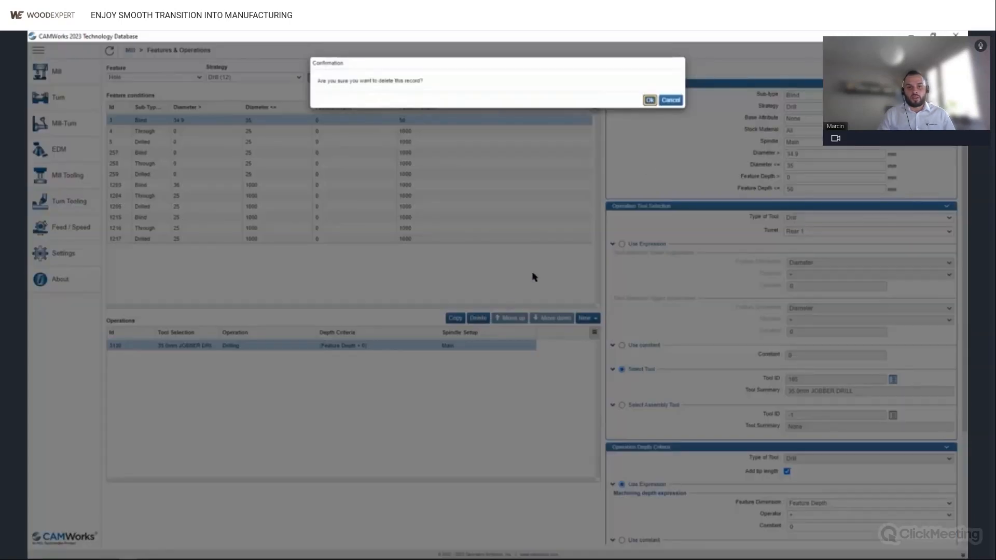
pyautogui.click(649, 100)
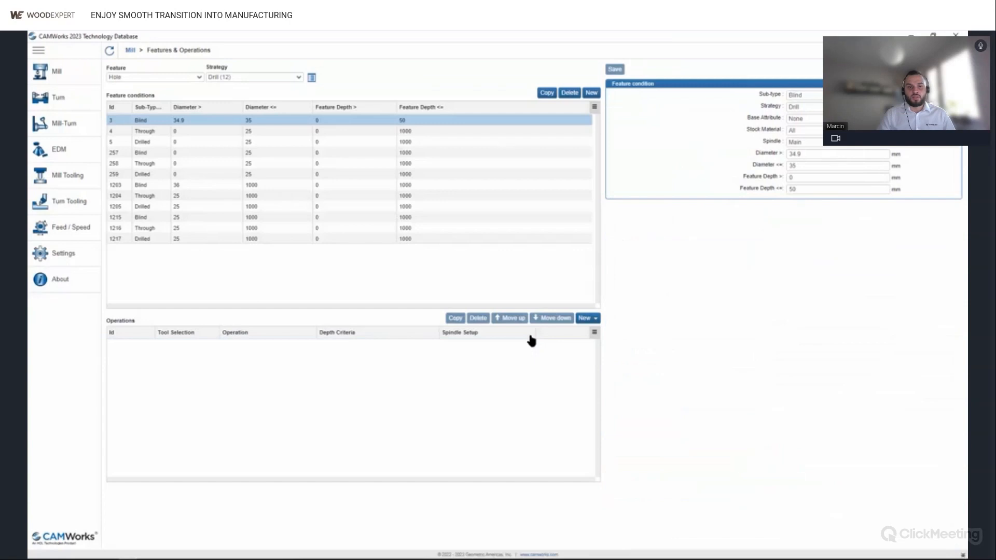
pyautogui.click(582, 318)
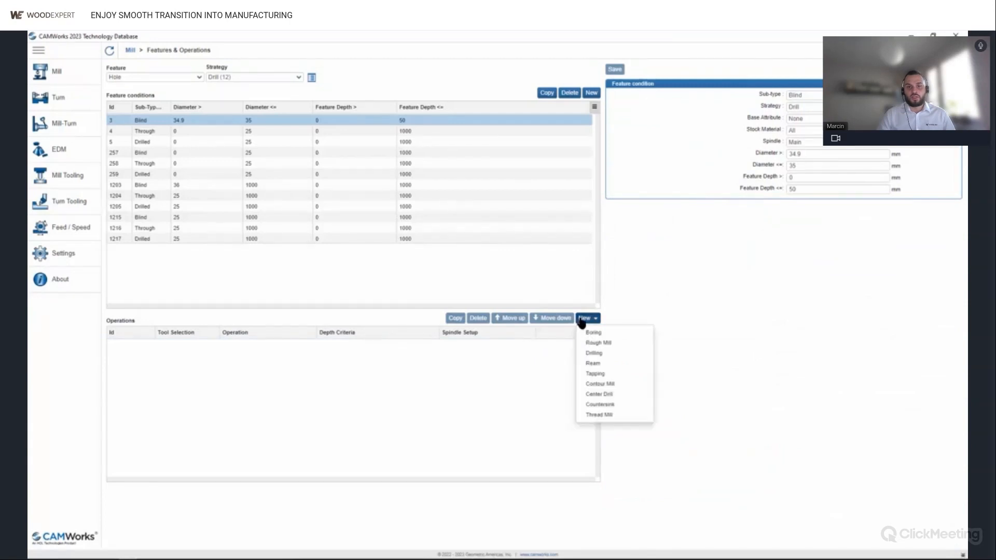
pyautogui.click(594, 343)
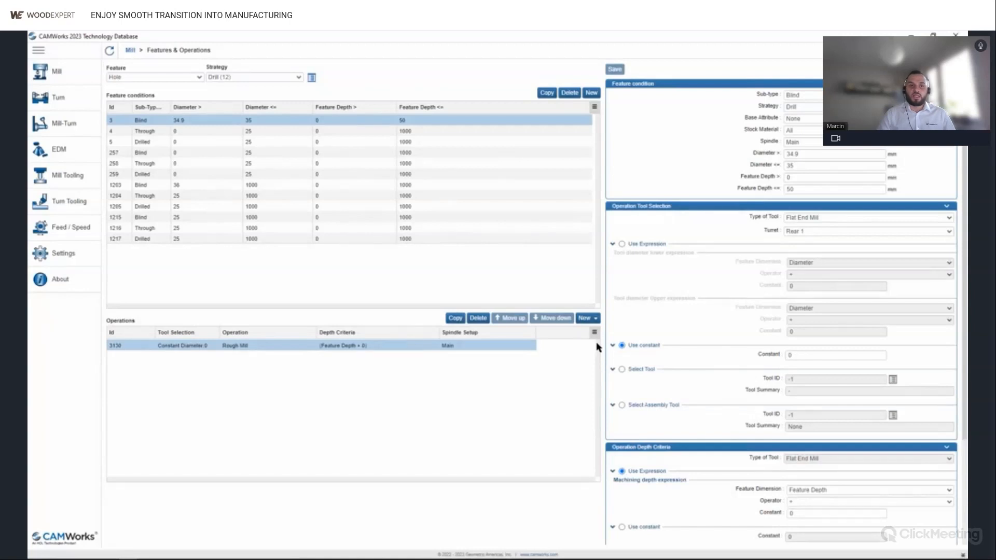
# Assign the flat end mill F20_PRAWY from the tool database to the Rough Mill operation.
pyautogui.click(634, 370)
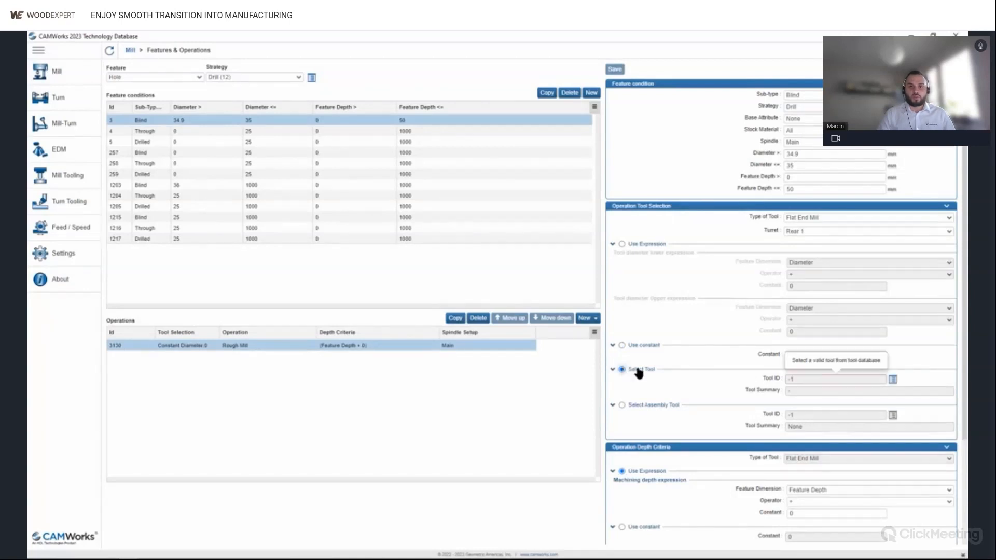
pyautogui.click(893, 380)
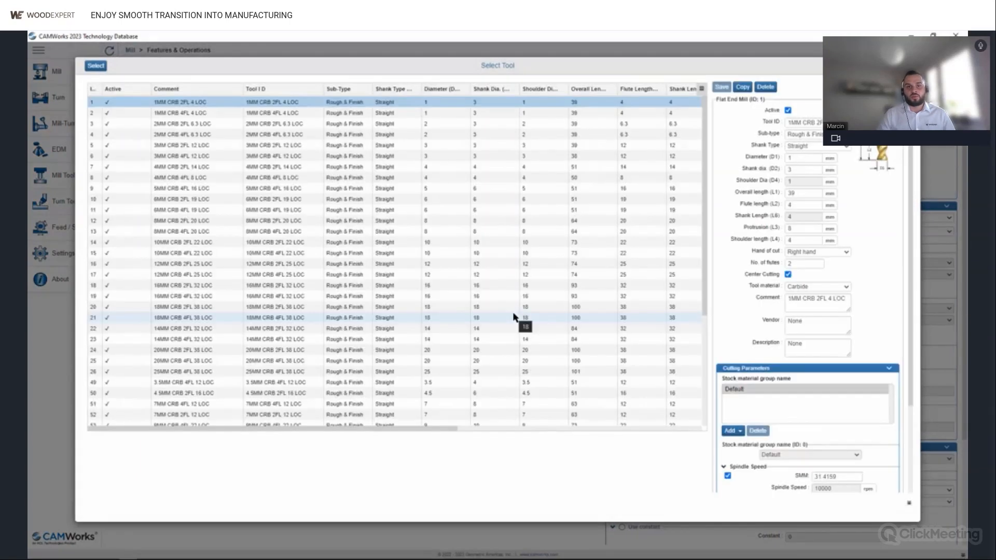
pyautogui.moveTo(705, 177); pyautogui.dragTo(680, 280)
pyautogui.click(349, 340)
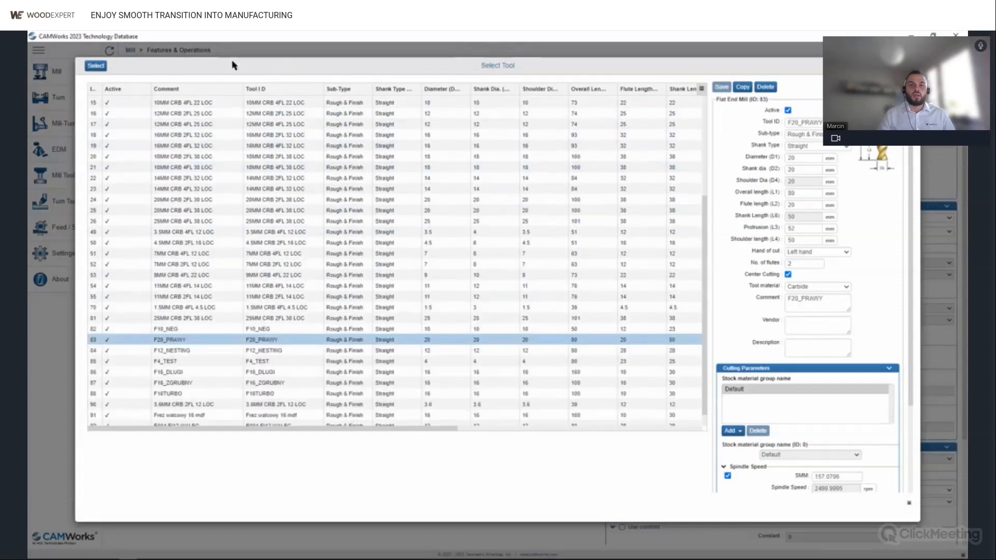
pyautogui.click(102, 66)
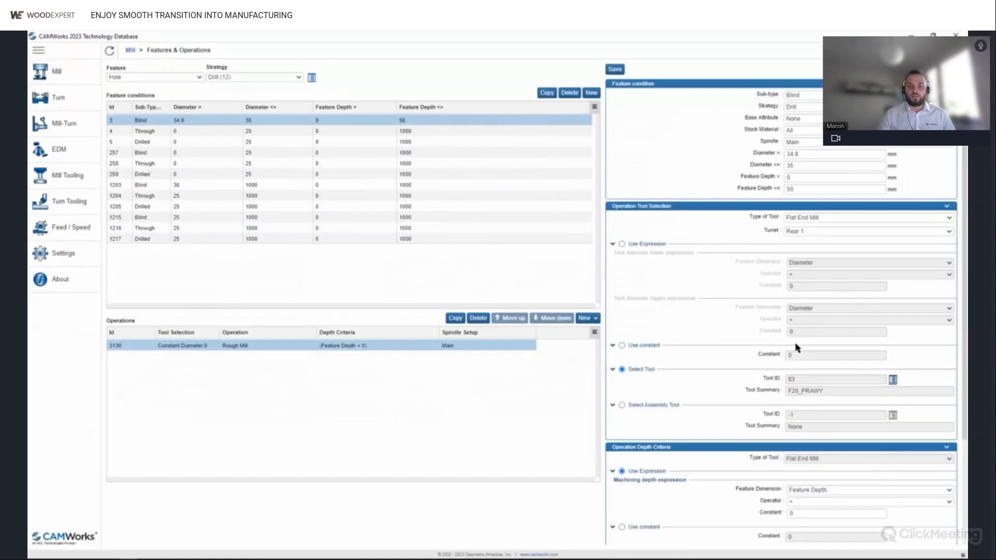
# Set the Rough Mill operation's first and max cut amounts to 300% and final cut amount to 0 mm, and save the parameters.
pyautogui.moveTo(965, 269); pyautogui.dragTo(963, 395)
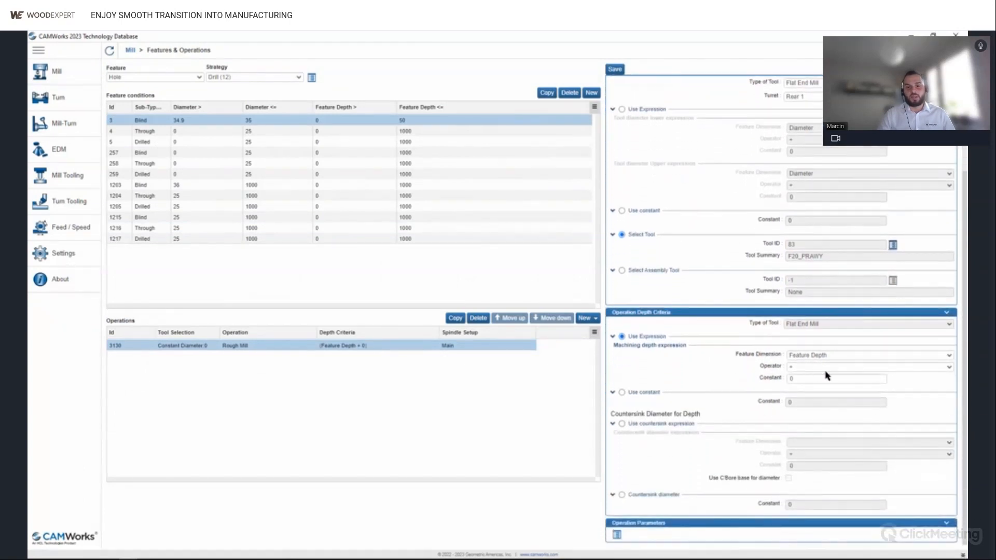
pyautogui.click(617, 535)
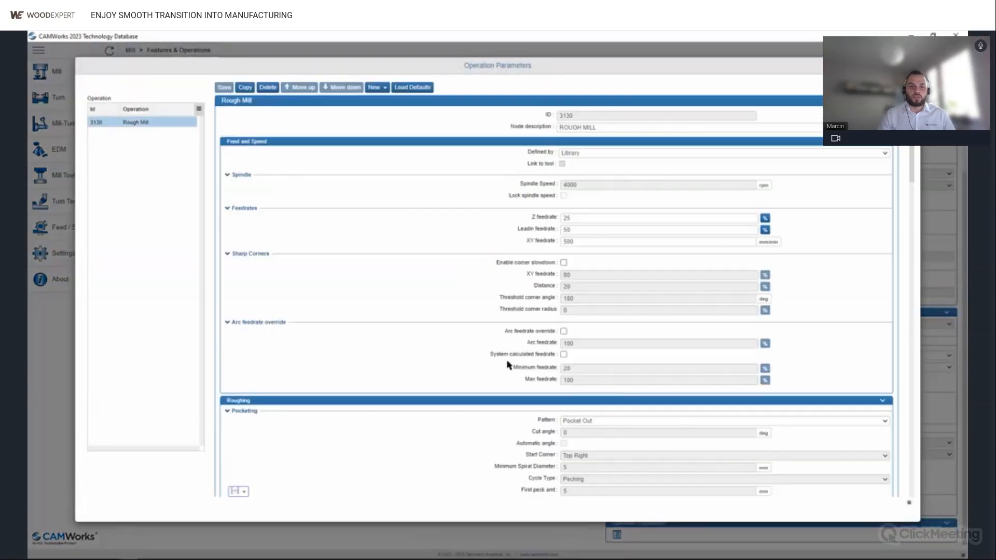
pyautogui.scroll(-3, 909, 148)
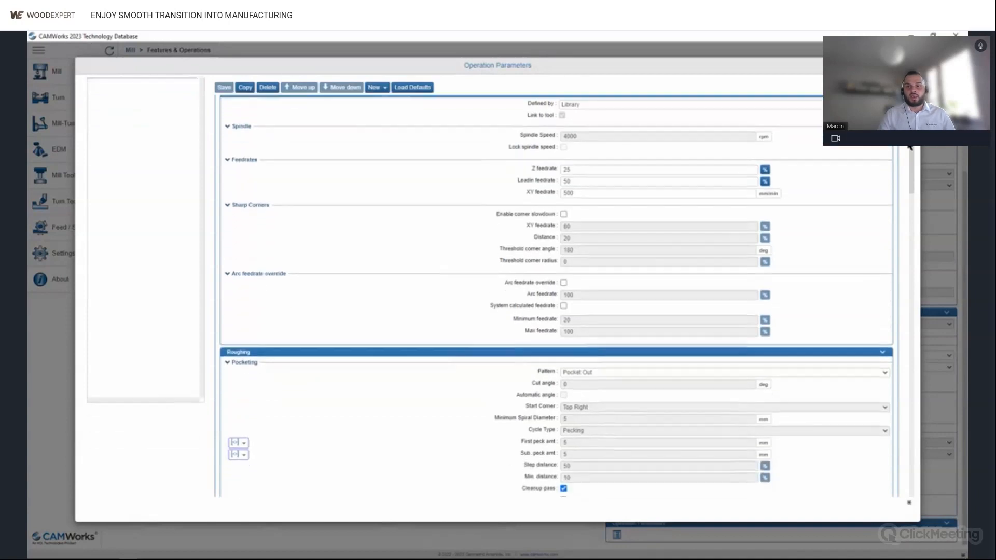
pyautogui.moveTo(909, 148); pyautogui.dragTo(906, 209)
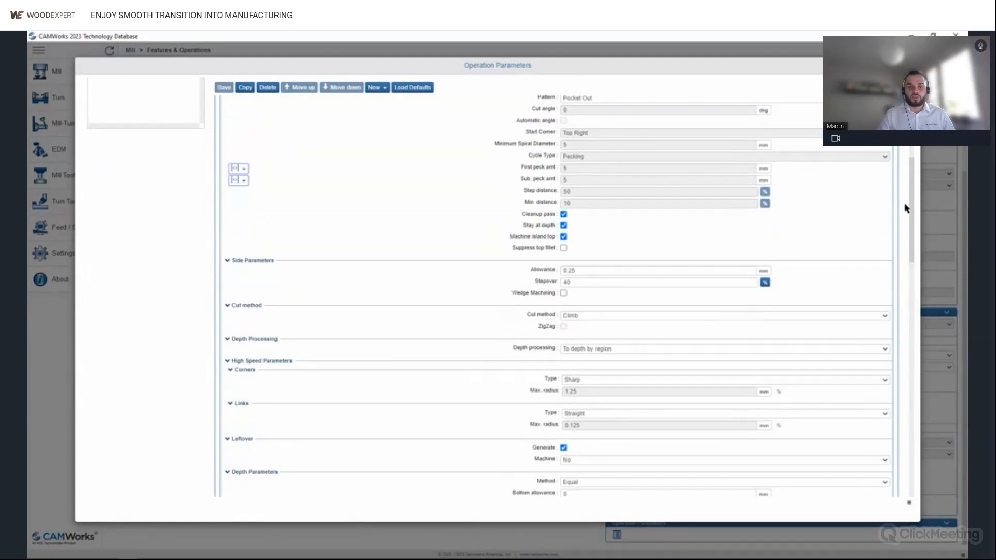
pyautogui.scroll(-10, 910, 211)
pyautogui.doubleClick(585, 243)
pyautogui.write('300')
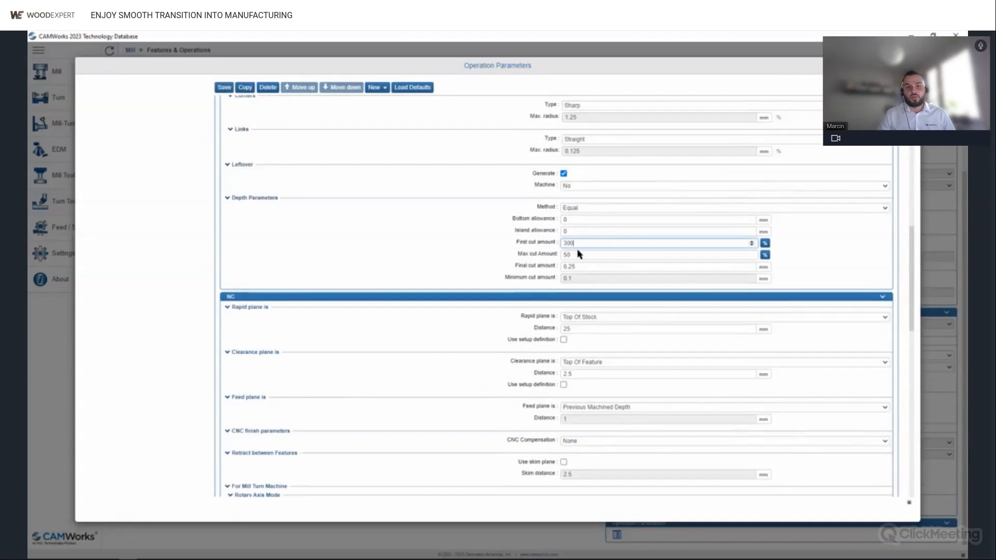
pyautogui.doubleClick(580, 255)
pyautogui.write('300')
pyautogui.click(581, 266)
pyautogui.doubleClick(576, 267)
pyautogui.write('0')
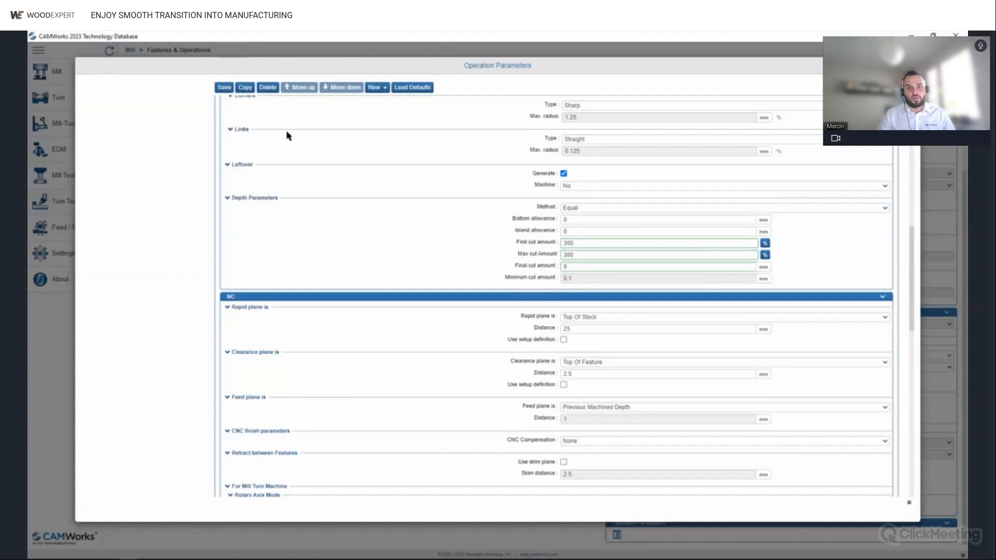
pyautogui.click(227, 88)
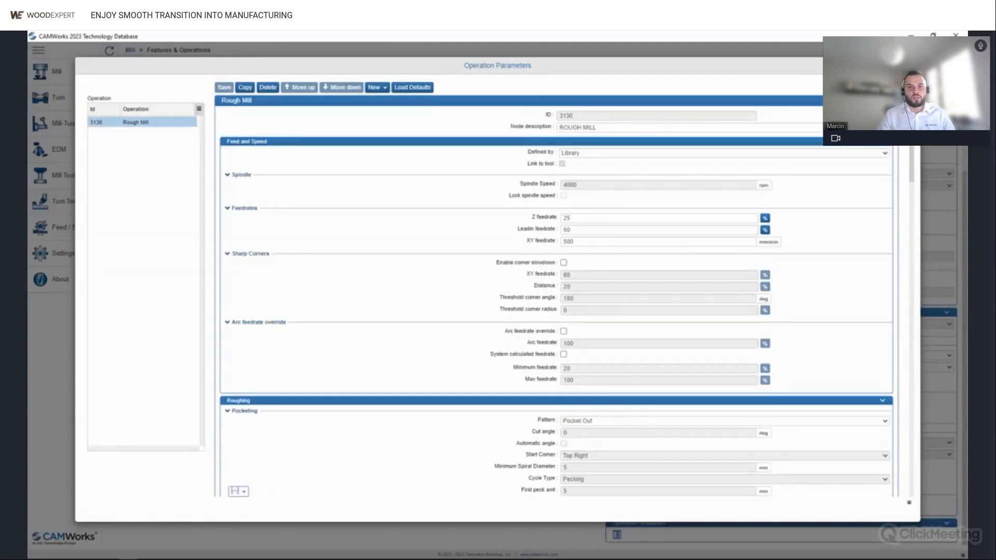
# Save the Rough Mill operation with its selected tool and close the Technology Database.
pyautogui.press('Escape')
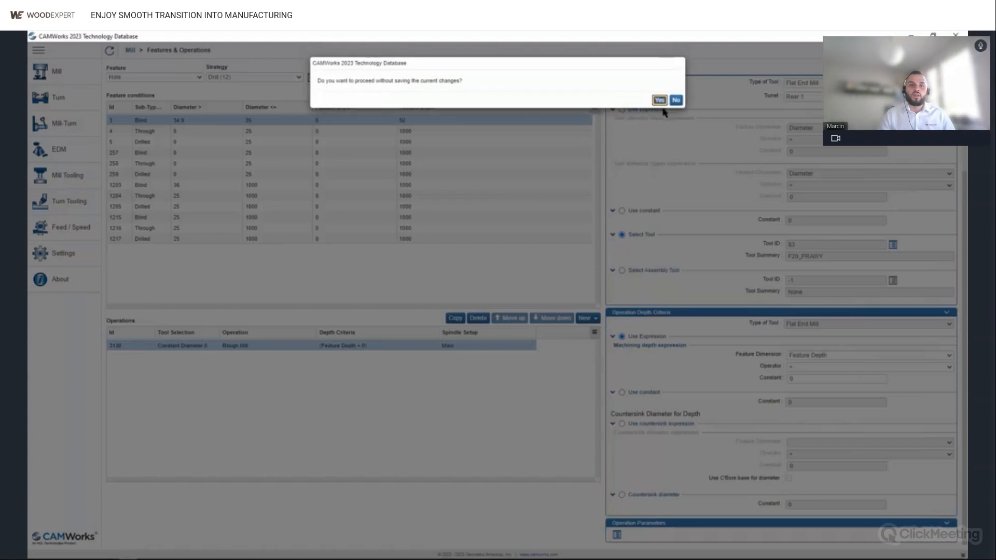
pyautogui.click(676, 100)
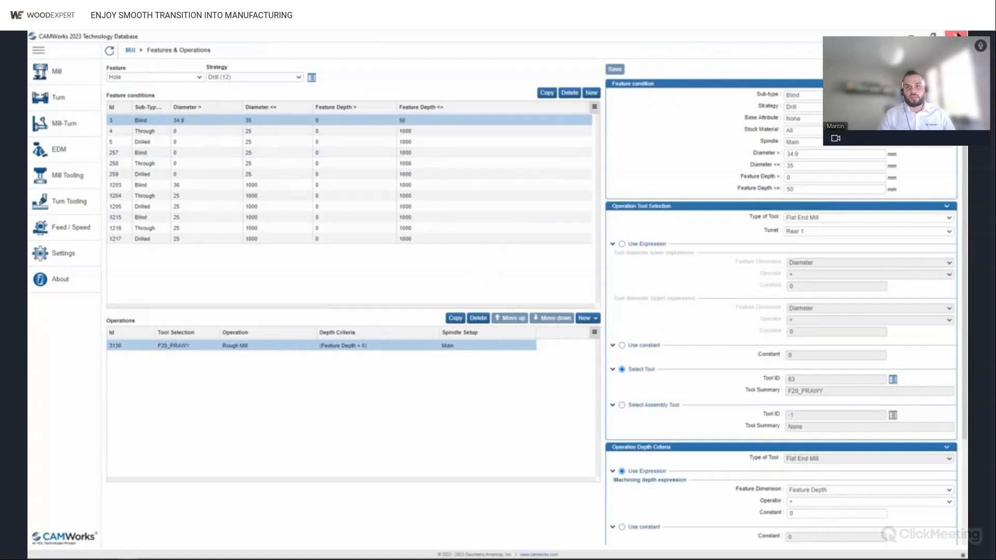
pyautogui.click(957, 34)
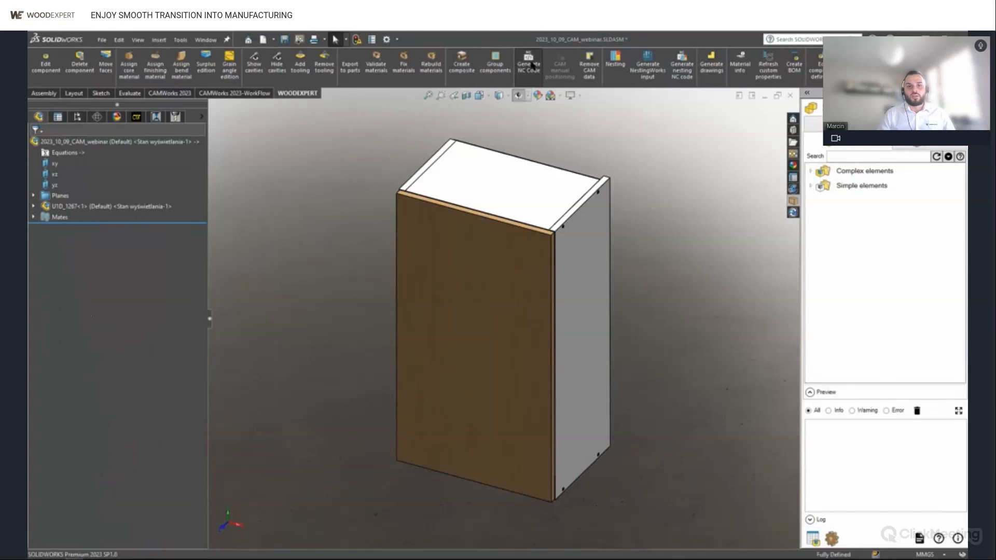
# Generate new input data and NC data for only the single overlay door on the SCM machine.
pyautogui.click(527, 68)
pyautogui.click(275, 267)
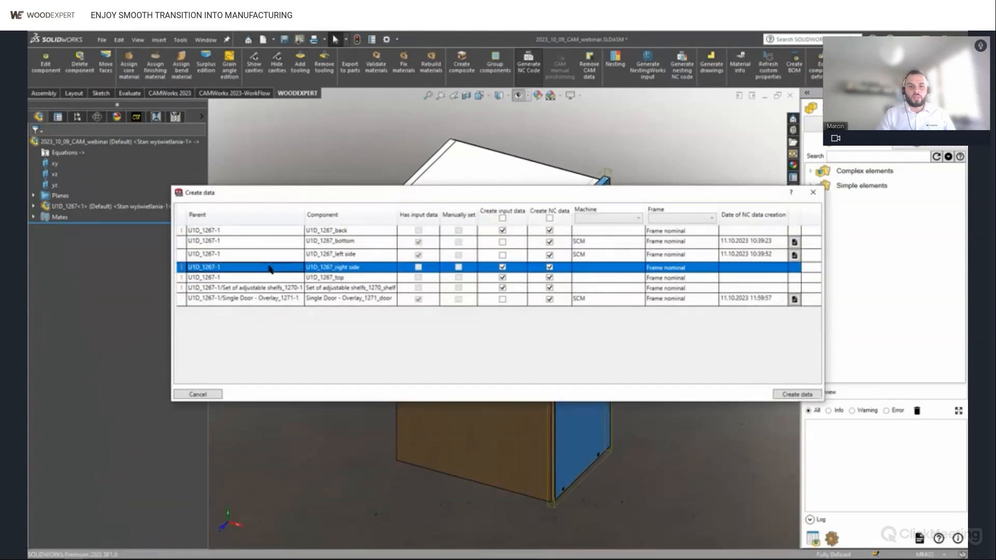
pyautogui.hotkey('ctrl', 'a')
pyautogui.click(502, 218)
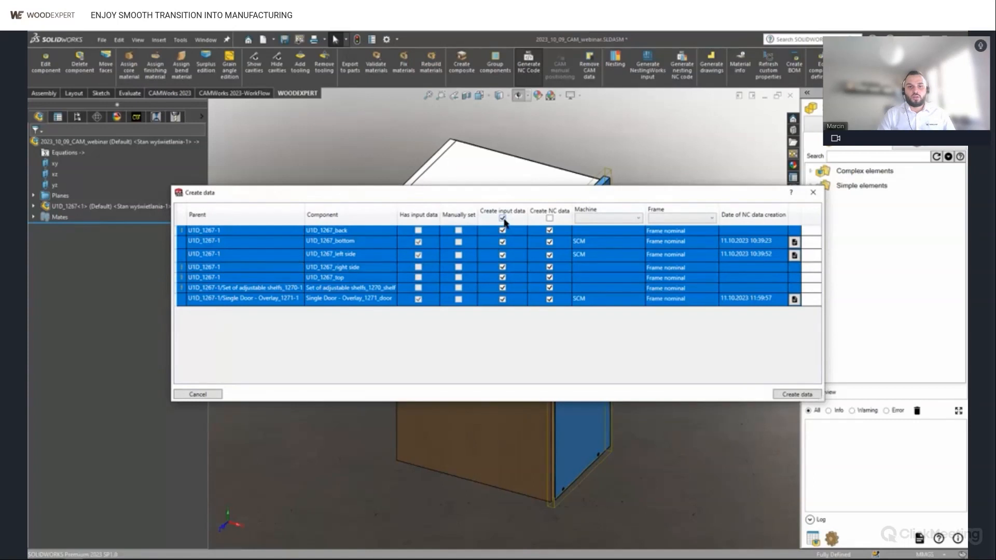
pyautogui.click(549, 218)
pyautogui.click(482, 302)
pyautogui.click(502, 299)
pyautogui.click(550, 300)
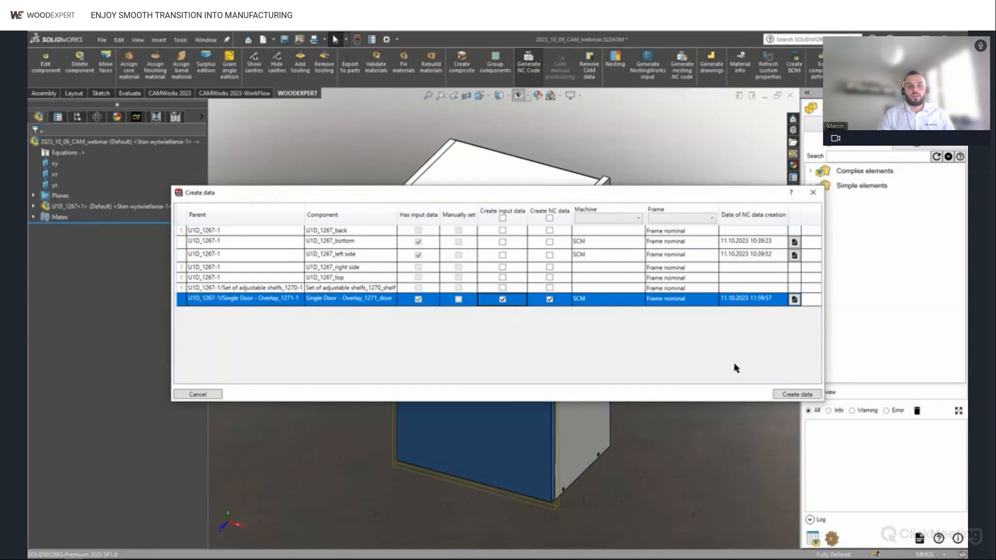
pyautogui.click(795, 395)
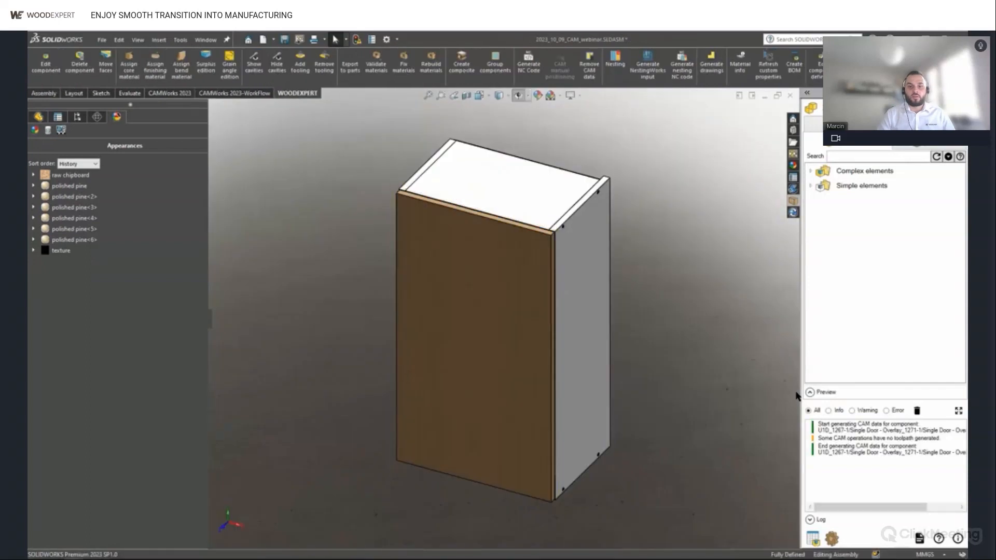
# Open the overlay door part and simulate the Rough Mill toolpath on its hinge holes.
pyautogui.rightClick(451, 267)
pyautogui.click(460, 190)
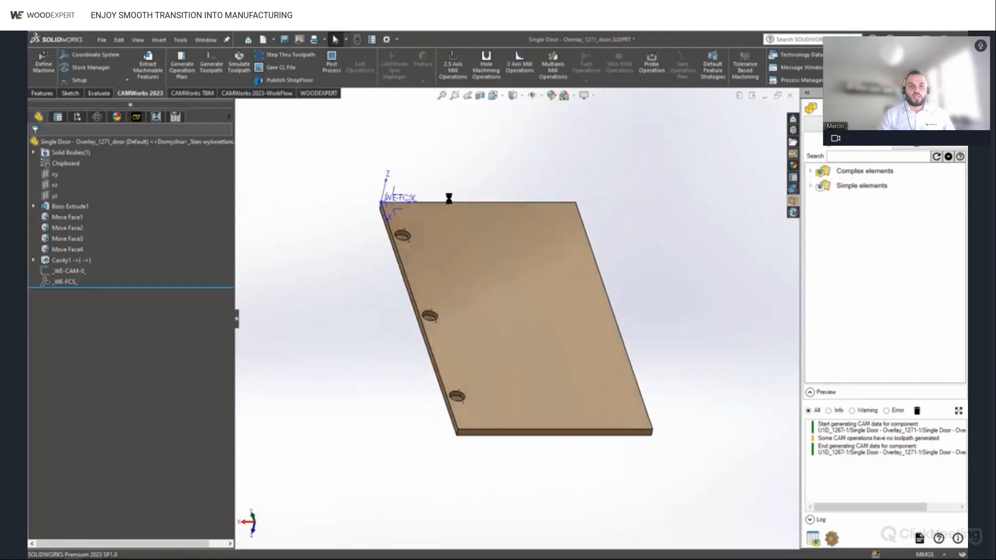
pyautogui.click(238, 67)
pyautogui.moveTo(37, 225); pyautogui.dragTo(97, 224)
pyautogui.click(92, 203)
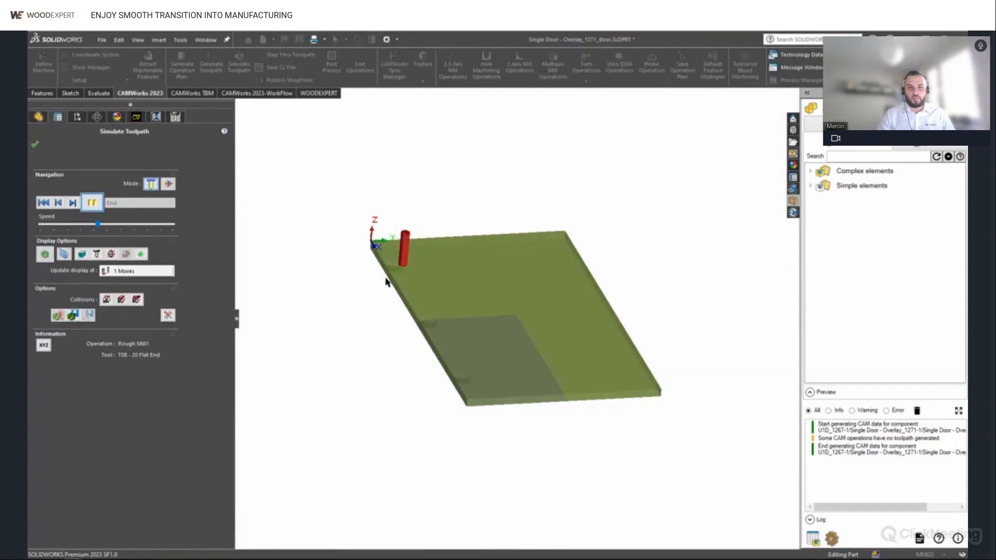
pyautogui.scroll(-5, 436, 338)
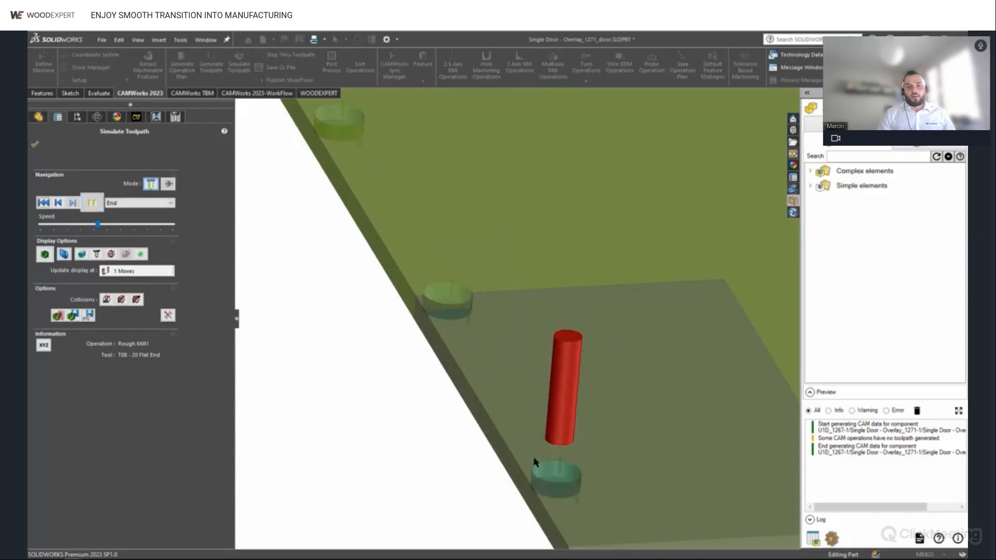
pyautogui.click(35, 145)
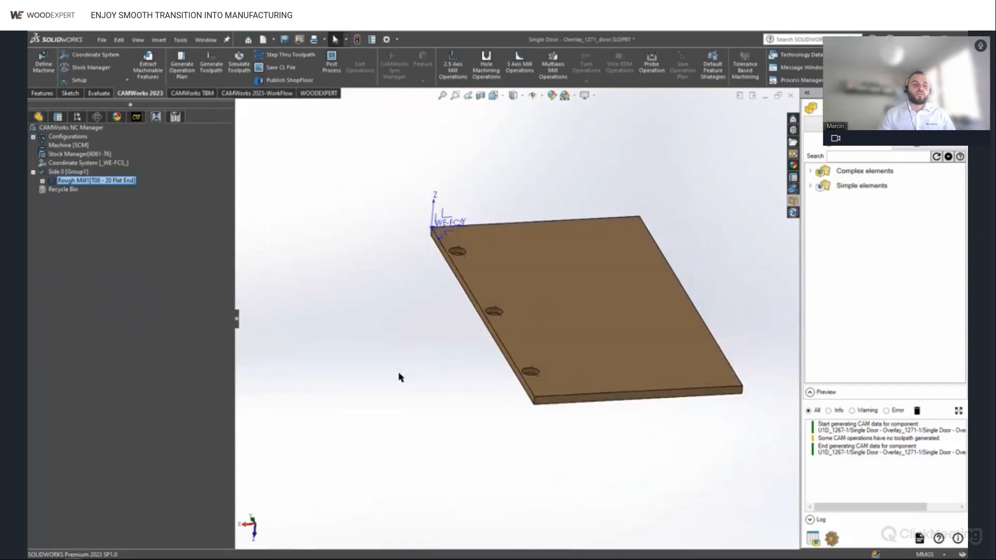
# Close the door part without saving its changes and return to the cabinet assembly.
pyautogui.scroll(2, 400, 378)
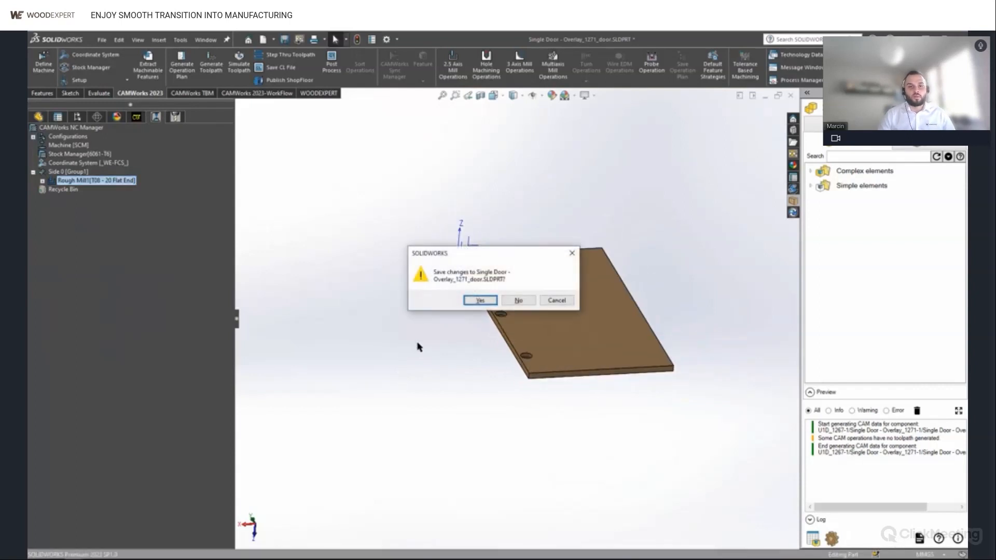
pyautogui.click(517, 300)
pyautogui.click(516, 300)
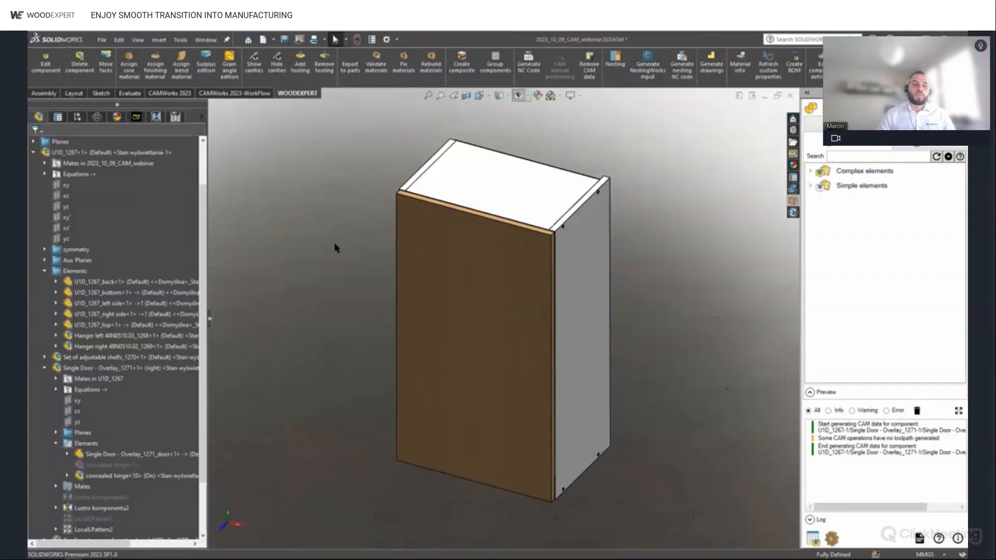
# Collapse the assembly tree, show the project's material list, and open the cabinet's Nesting setup to review its parts and sheets.
pyautogui.hotkey('shift', 'c')
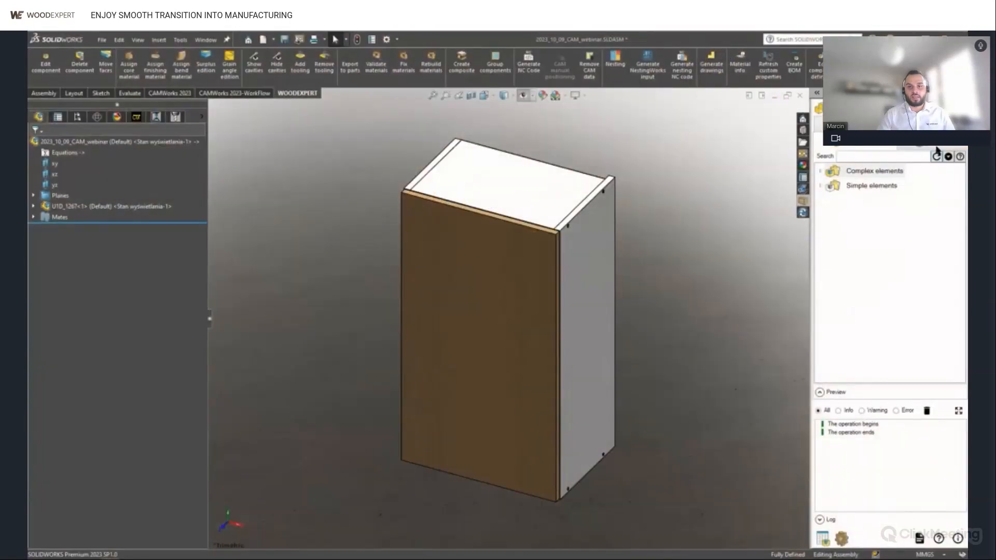
pyautogui.click(937, 151)
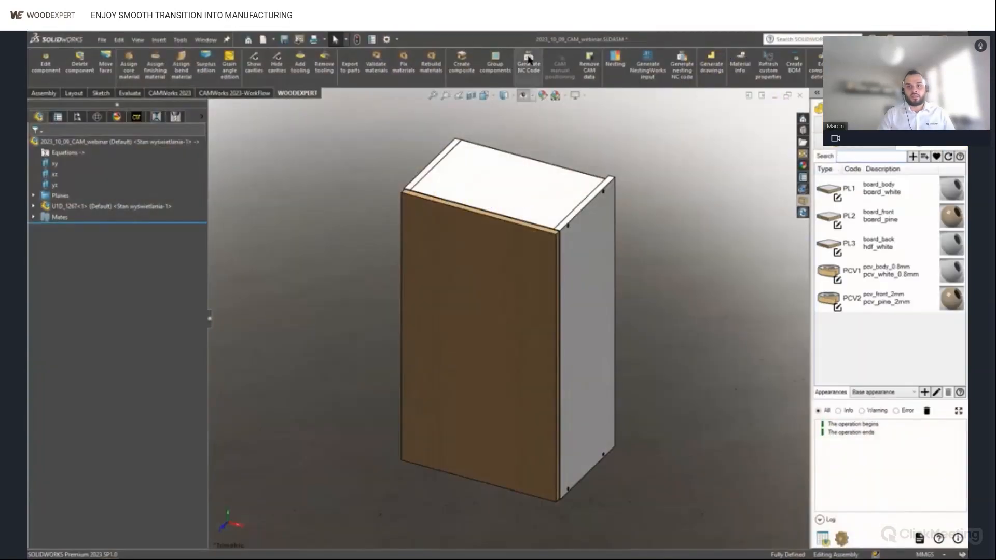
pyautogui.click(612, 61)
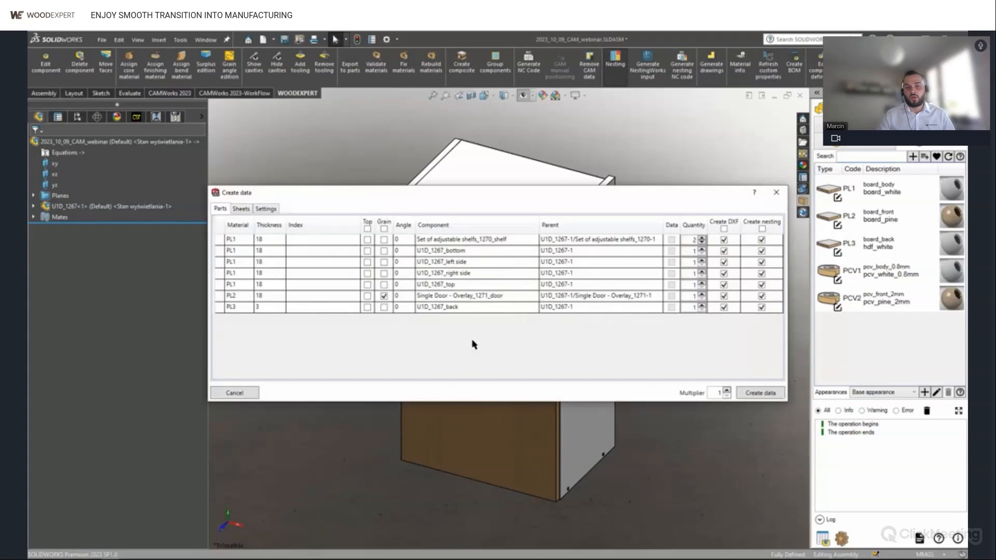
pyautogui.click(241, 209)
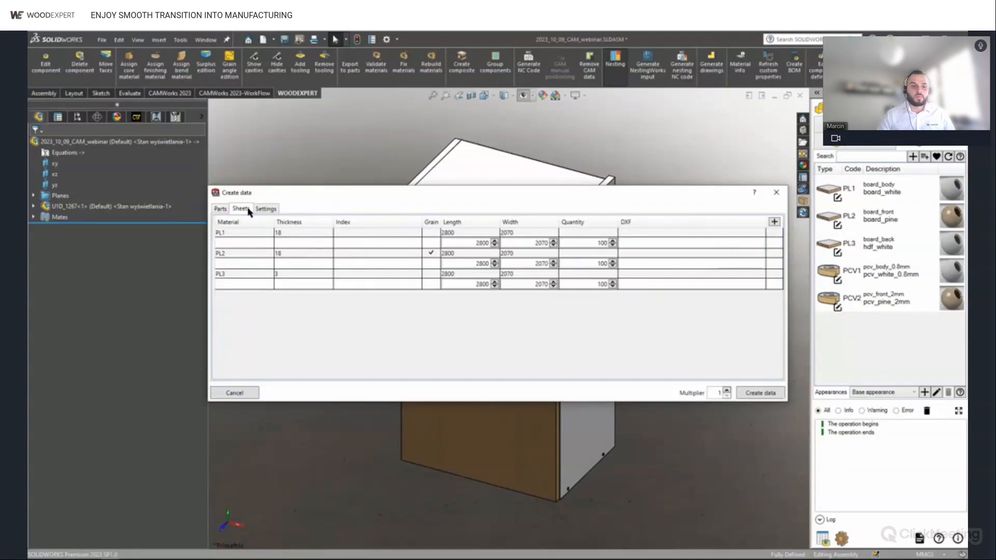
# Set the nesting sheet spacing and part spacing to 12 mm and create the data with BoundingBox placement.
pyautogui.click(268, 209)
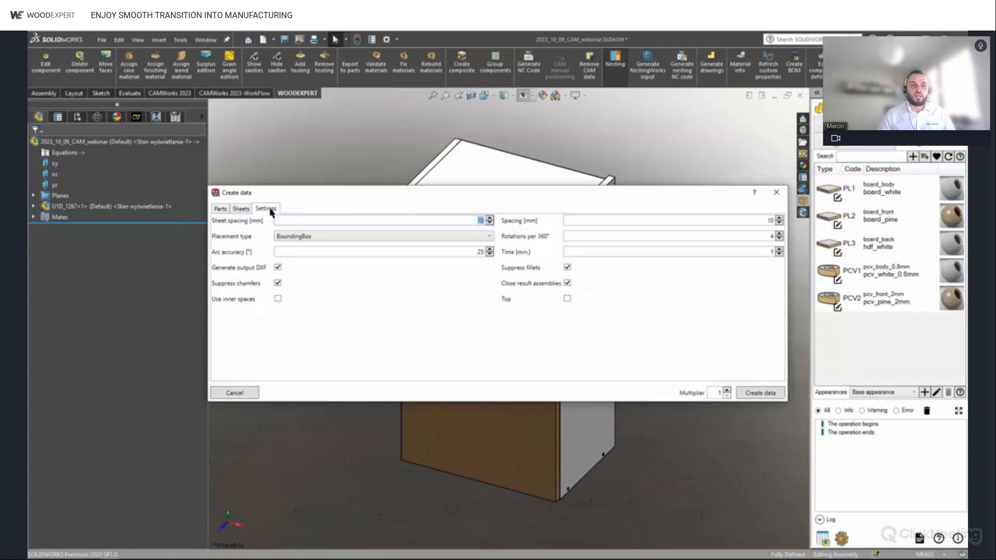
pyautogui.click(471, 219)
pyautogui.write('2')
pyautogui.doubleClick(749, 222)
pyautogui.write('12')
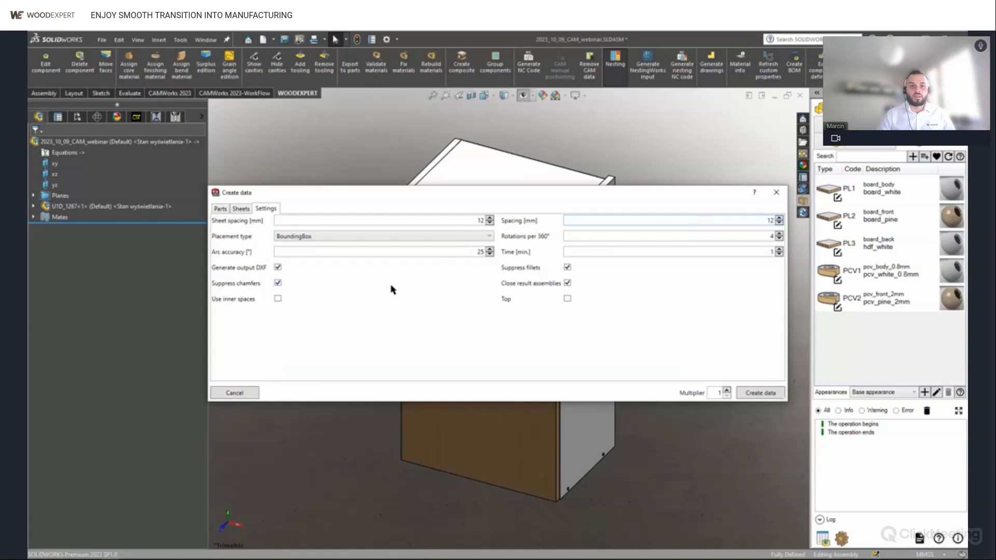
pyautogui.click(756, 394)
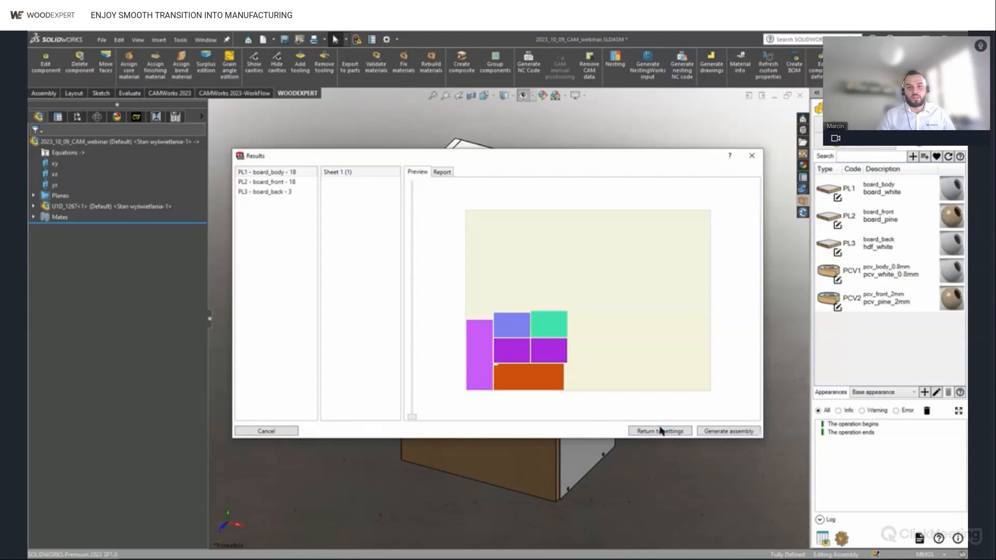
# Return to the nesting settings, change the placement type to Gravity, and recalculate the layout, stopping the calculation early.
pyautogui.click(660, 431)
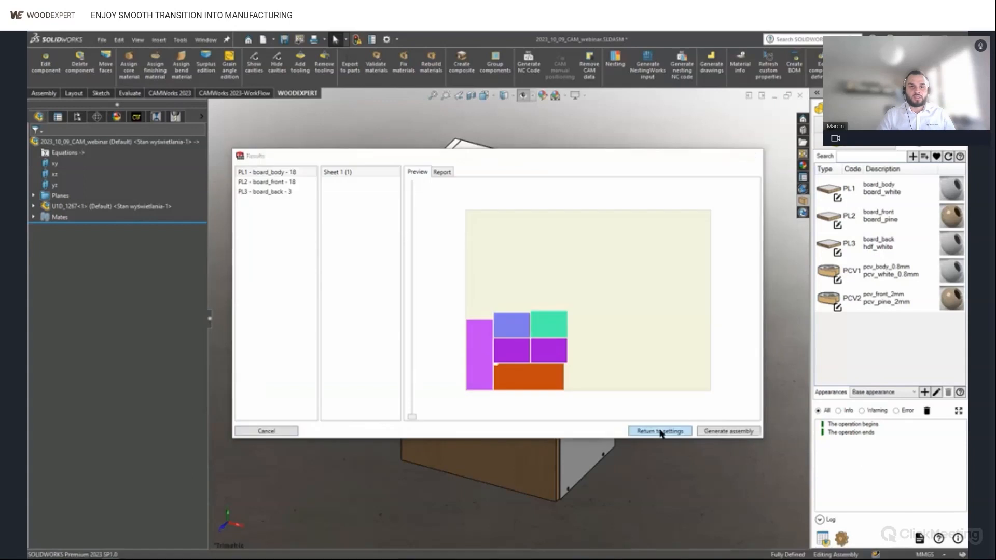
pyautogui.click(661, 433)
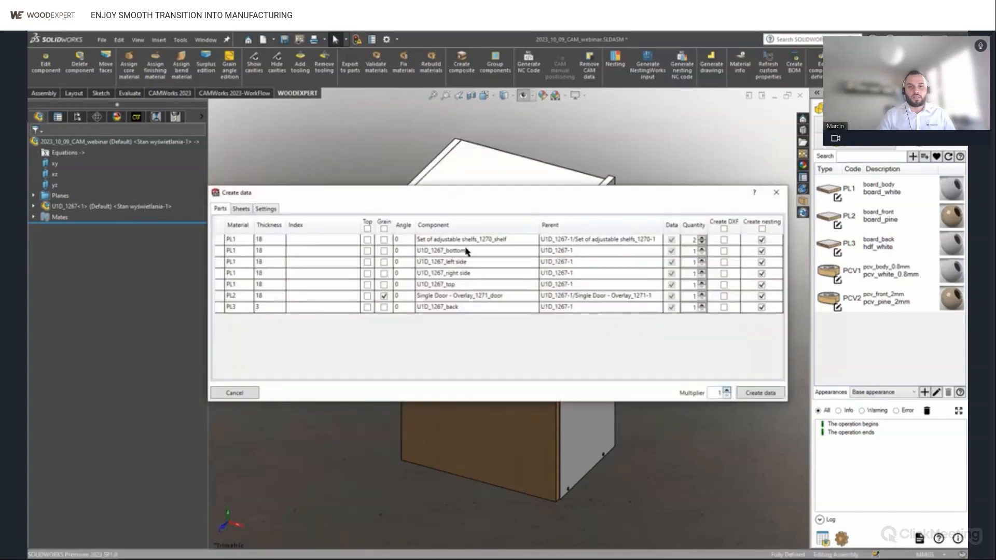
pyautogui.click(270, 210)
pyautogui.click(437, 237)
pyautogui.click(326, 258)
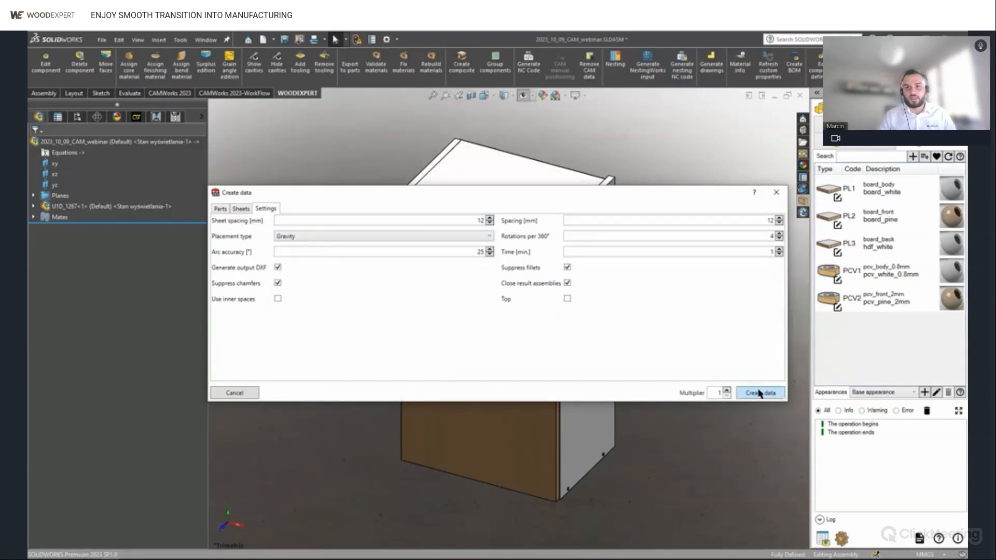
pyautogui.click(727, 391)
pyautogui.click(727, 391)
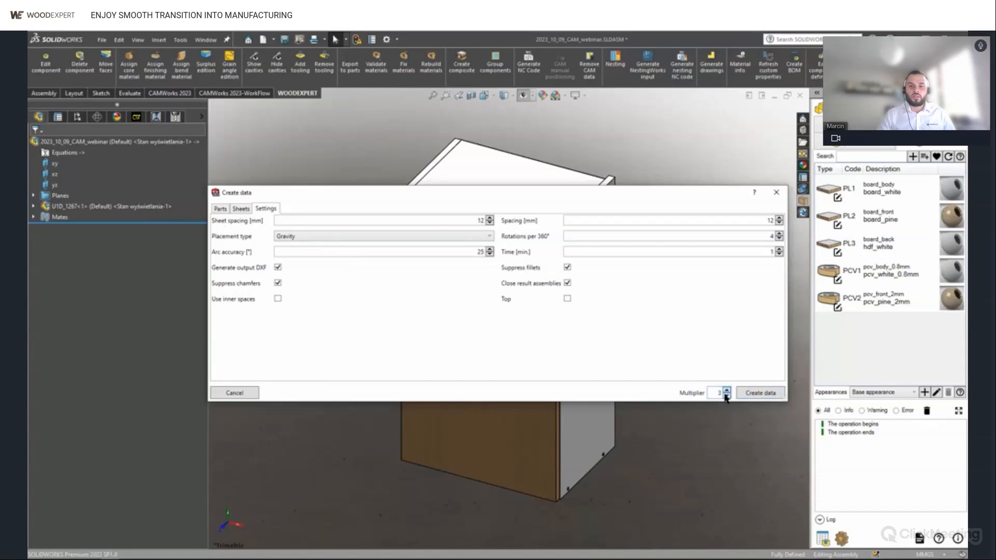
pyautogui.click(747, 396)
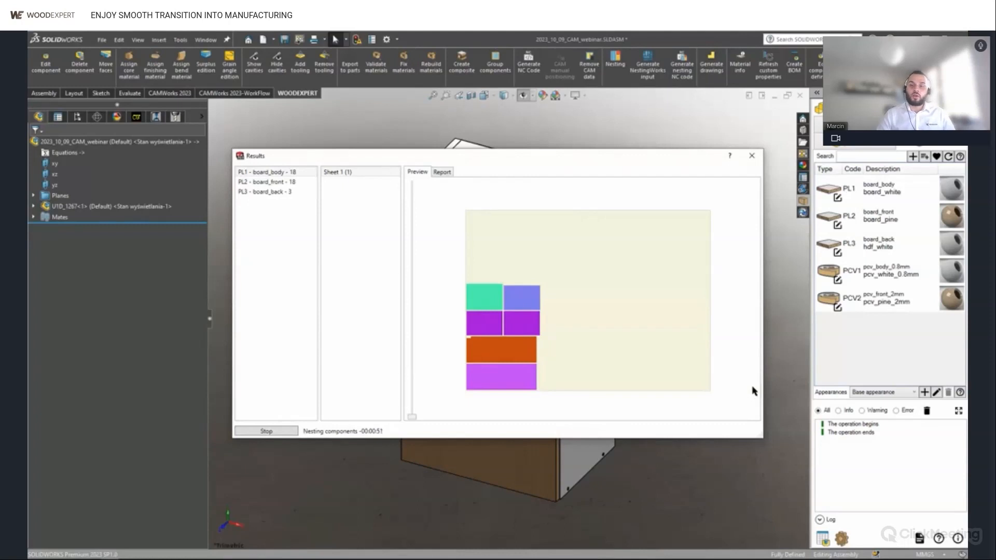
pyautogui.click(274, 433)
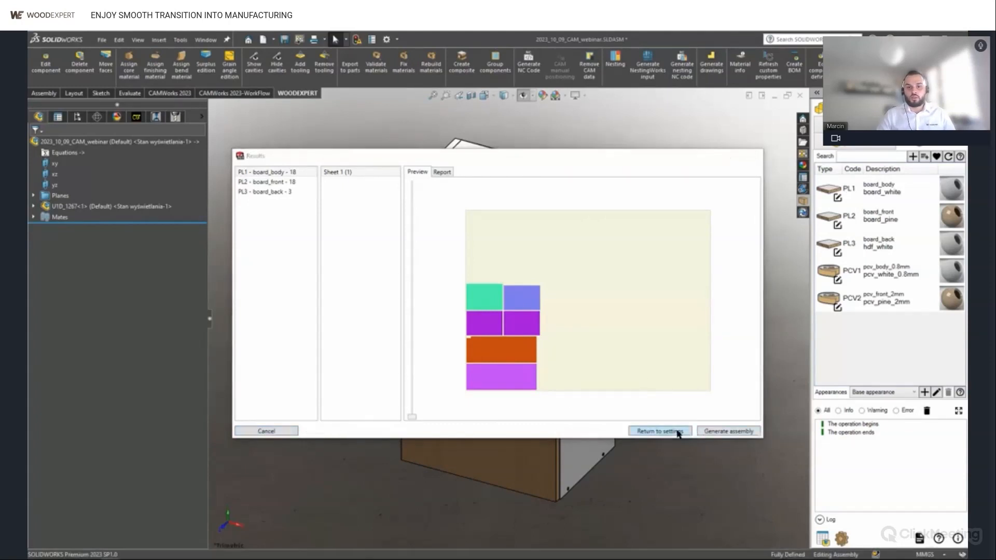
# Return to the nesting settings, change the placement type to Squeeze, and recalculate the sheet layout.
pyautogui.click(678, 433)
pyautogui.click(272, 210)
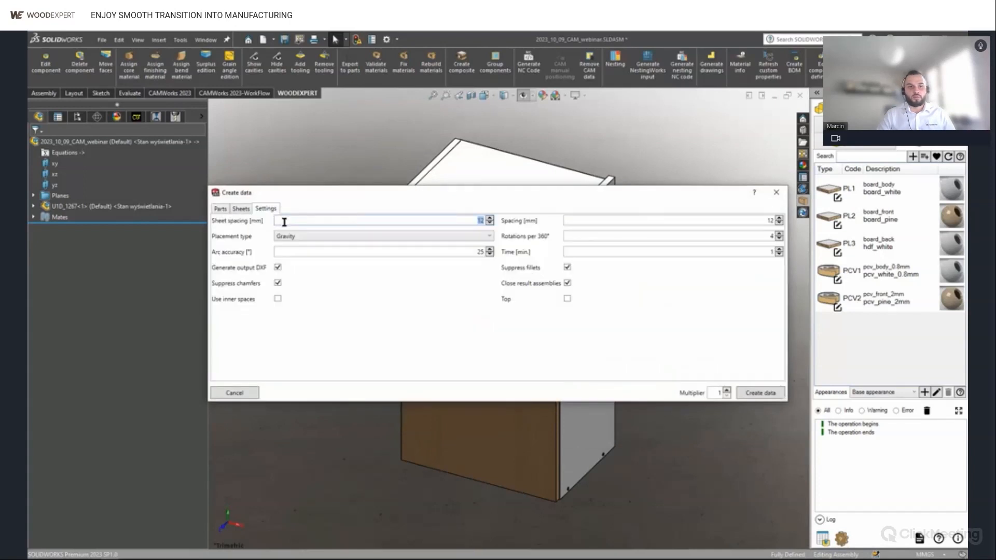
pyautogui.click(297, 239)
pyautogui.click(294, 266)
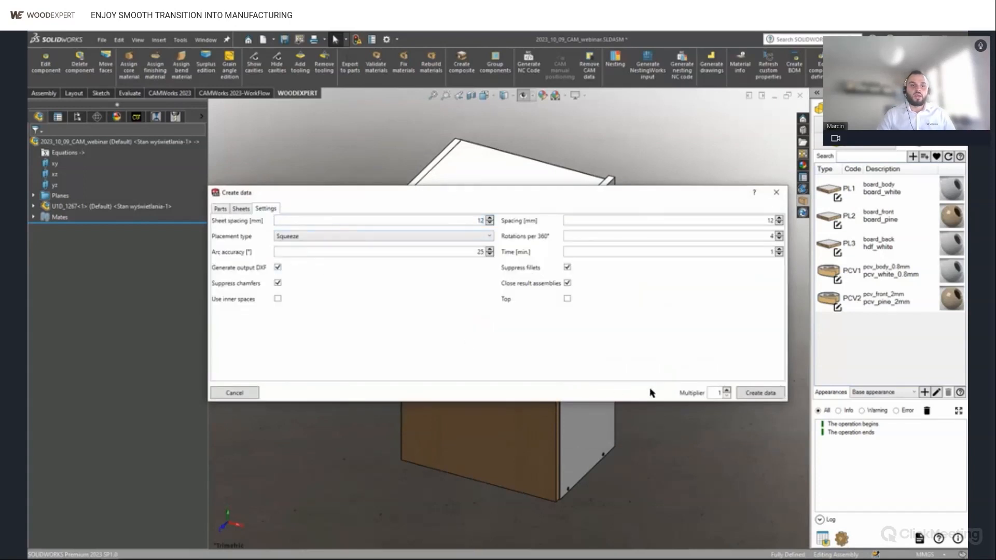
pyautogui.click(772, 396)
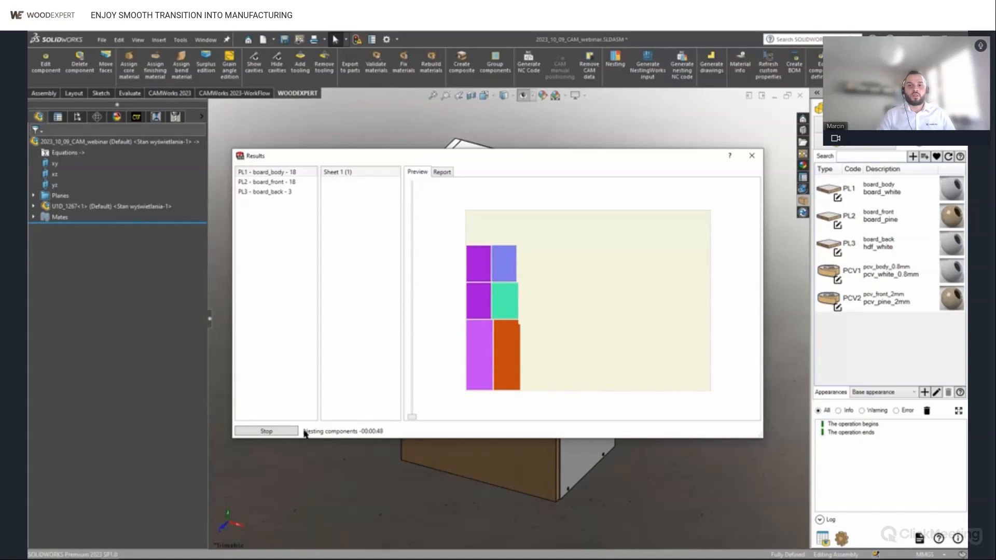
# Check the nested layouts of the board materials and the nesting report, and generate the nesting assemblies.
pyautogui.click(289, 182)
pyautogui.click(291, 191)
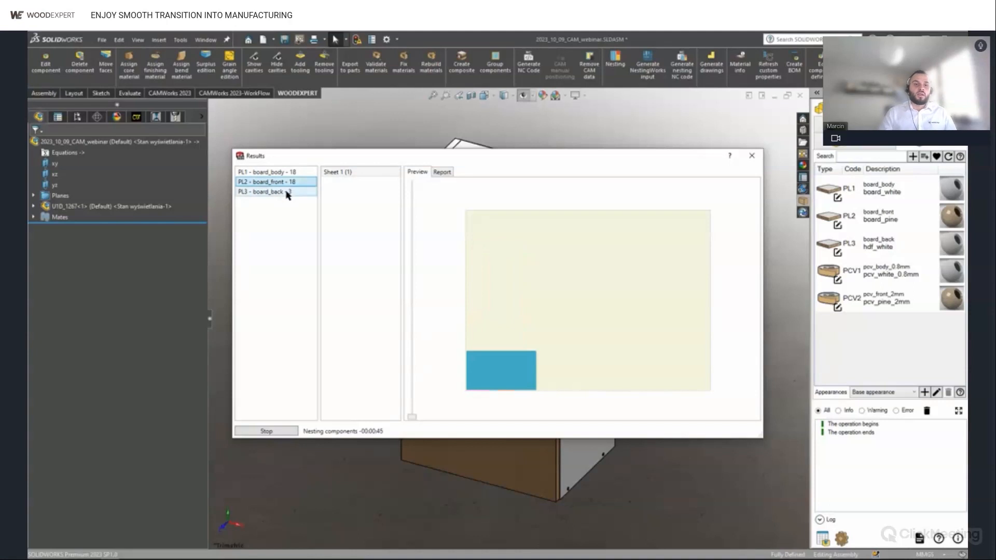
pyautogui.click(294, 172)
pyautogui.click(441, 171)
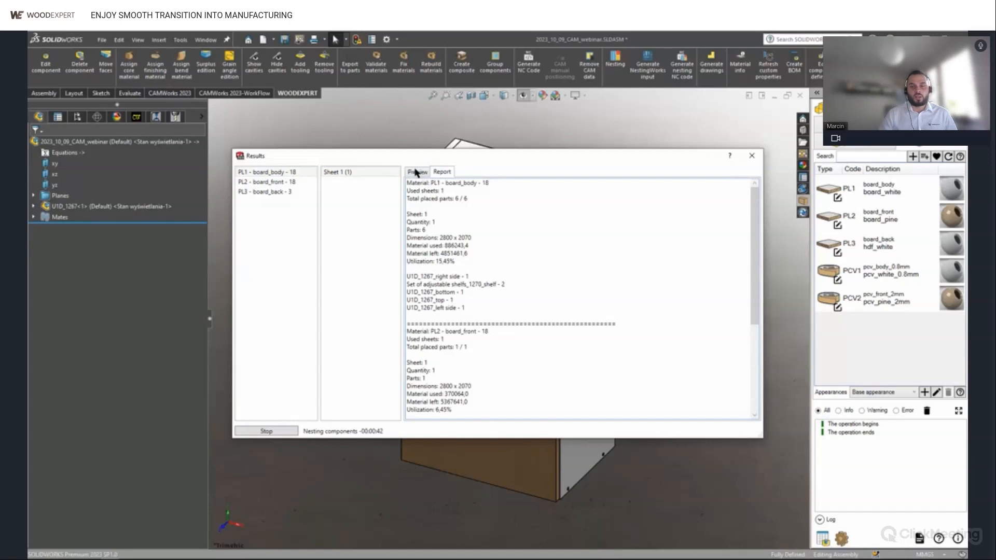
pyautogui.click(416, 172)
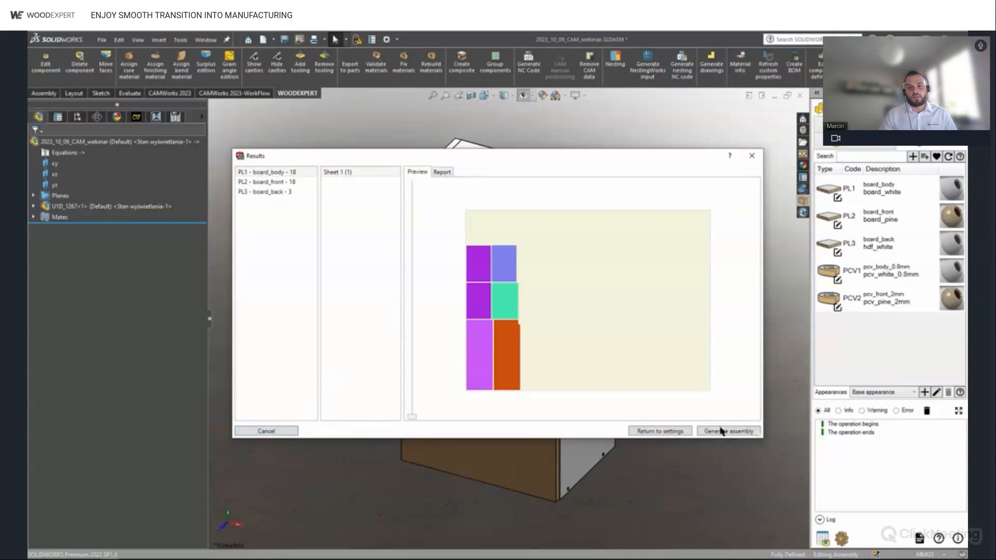
pyautogui.click(720, 432)
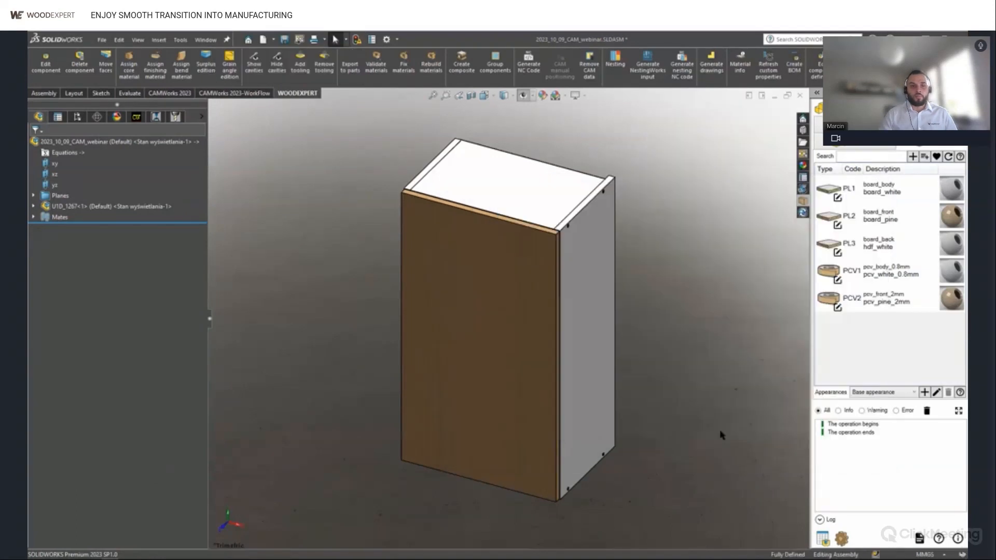
# Switch to the Nesting 1 results folder, open Report.pdf, review its parts lists and sheet layouts, and close it.
pyautogui.hotkey('alt', 'Tab')
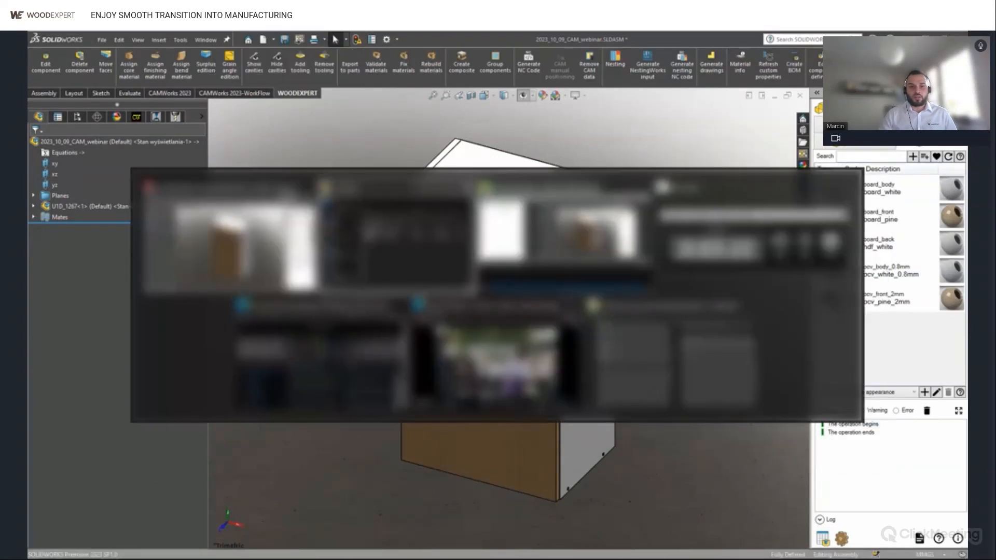
pyautogui.doubleClick(597, 258)
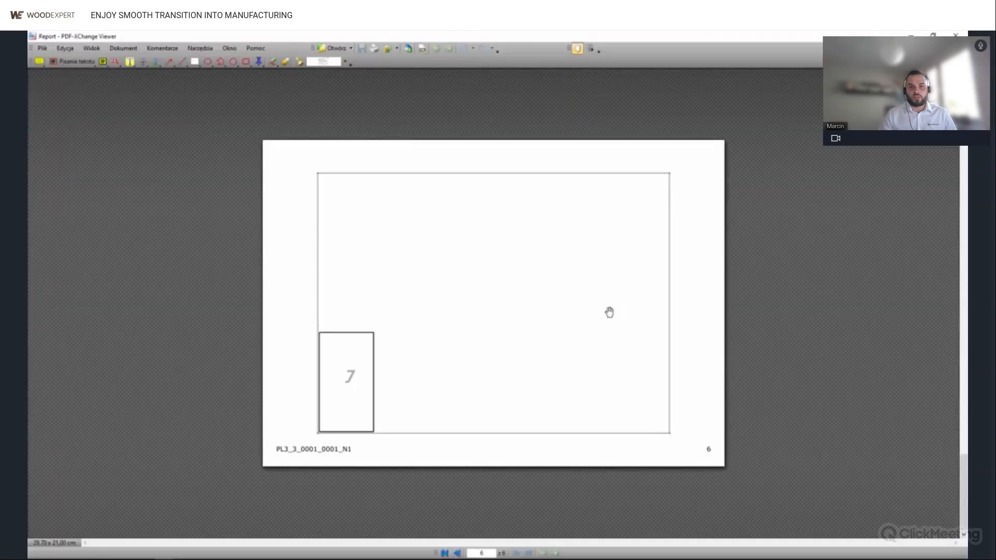
pyautogui.scroll(3, 534, 370)
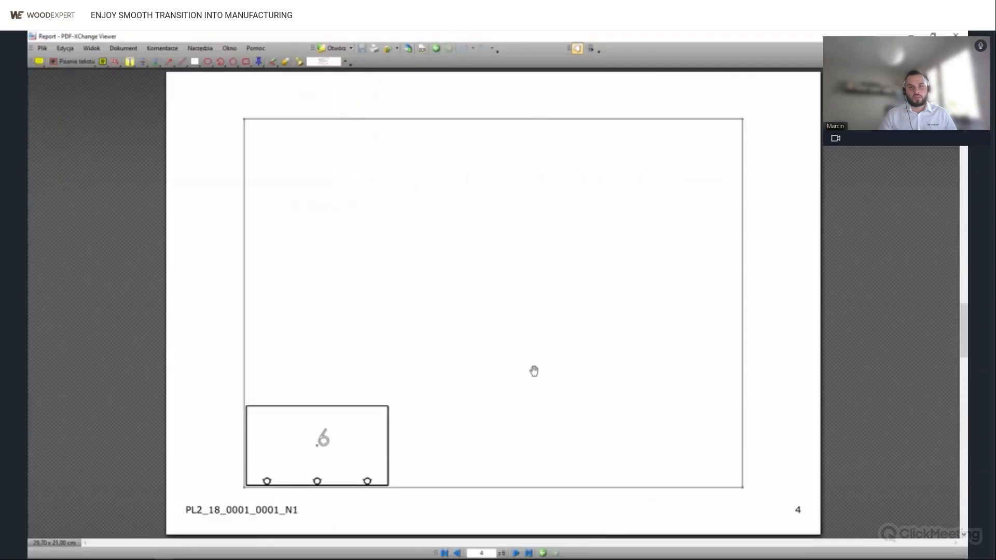
pyautogui.scroll(3, 534, 371)
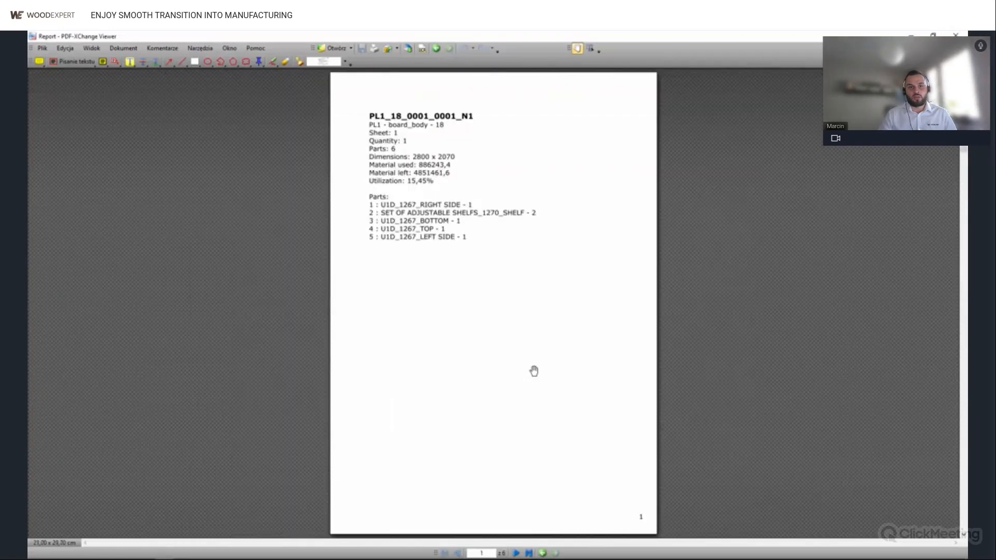
pyautogui.scroll(-2, 533, 371)
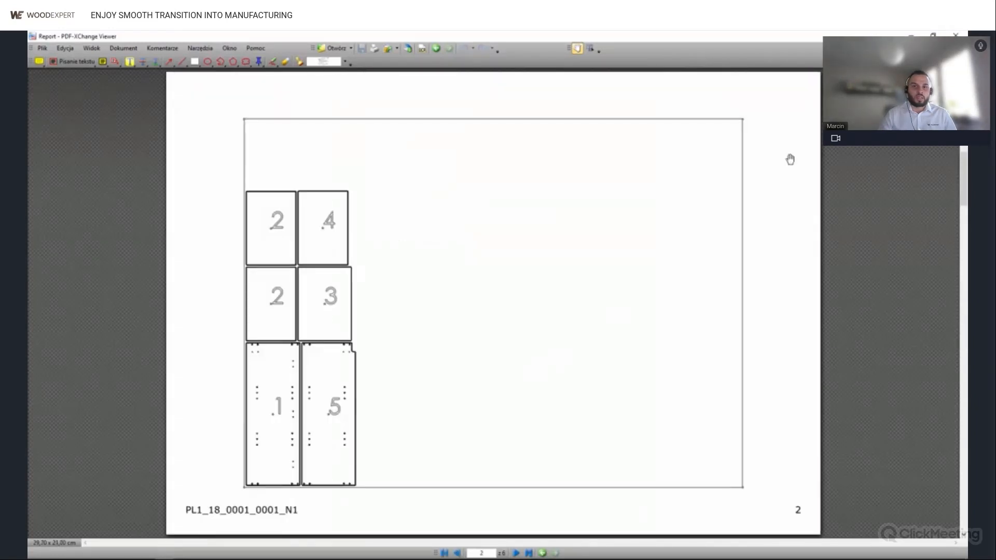
pyautogui.click(955, 34)
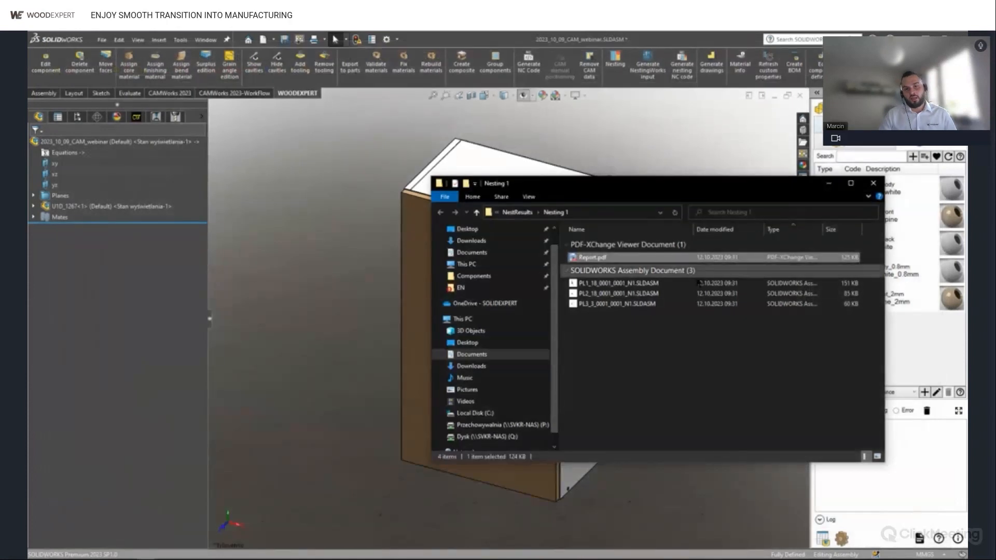
# Open PL1_18_0001_0001_N1.SLDASM and generate its nesting NC code for the Point 2 _nest machine.
pyautogui.doubleClick(675, 287)
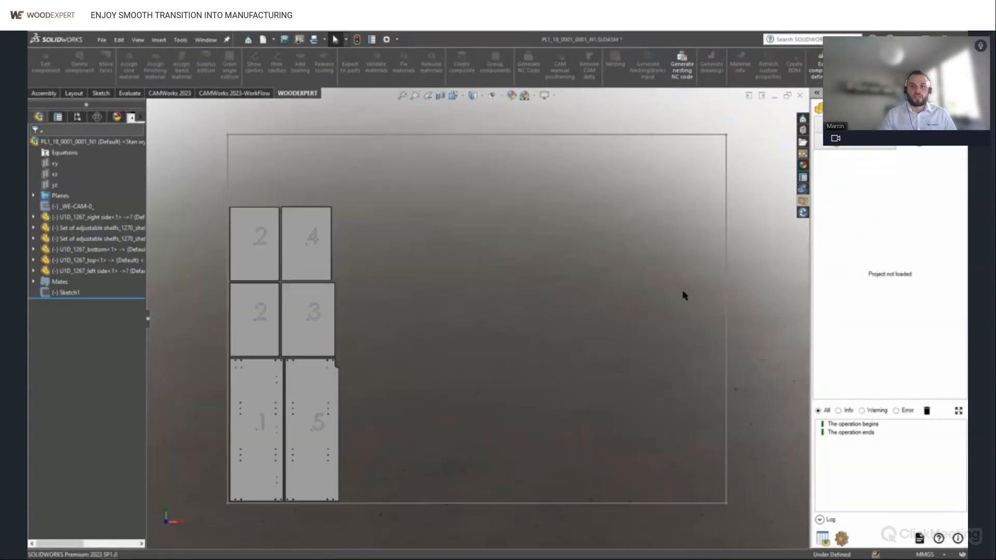
pyautogui.click(683, 71)
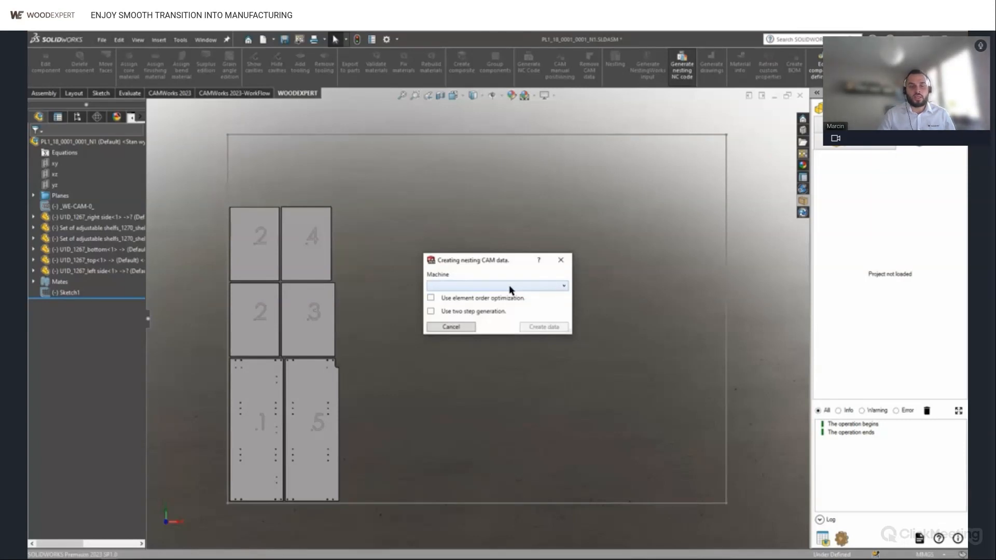
pyautogui.click(510, 287)
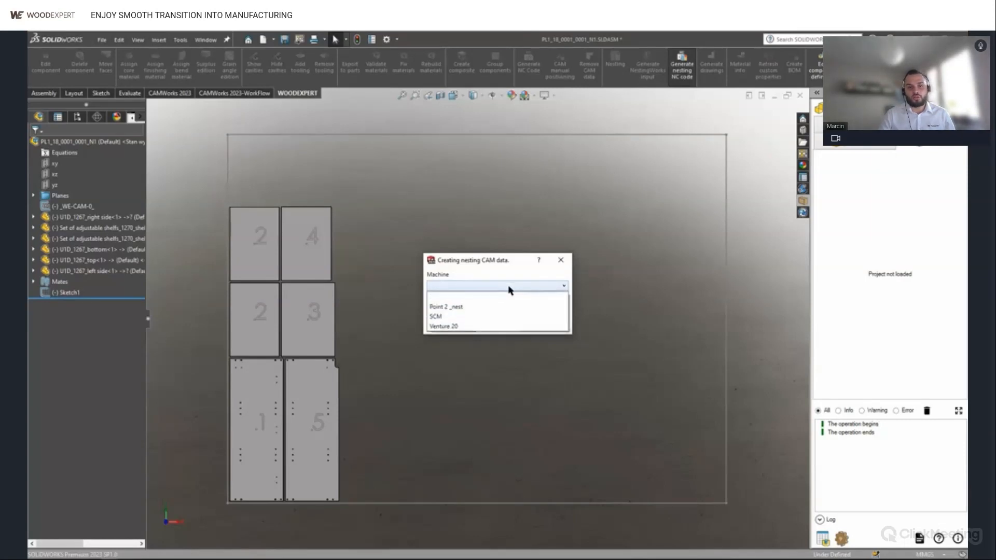
pyautogui.click(474, 304)
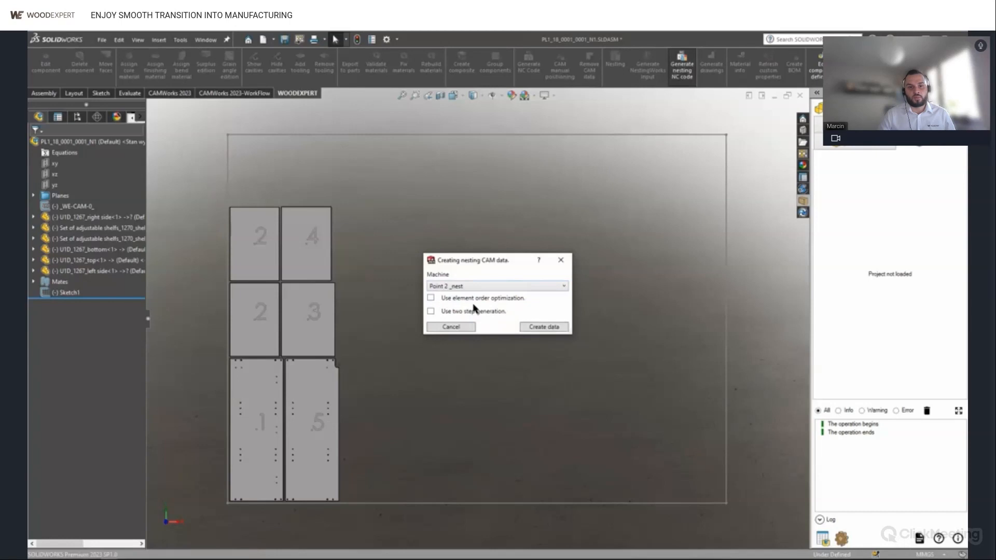
pyautogui.click(551, 328)
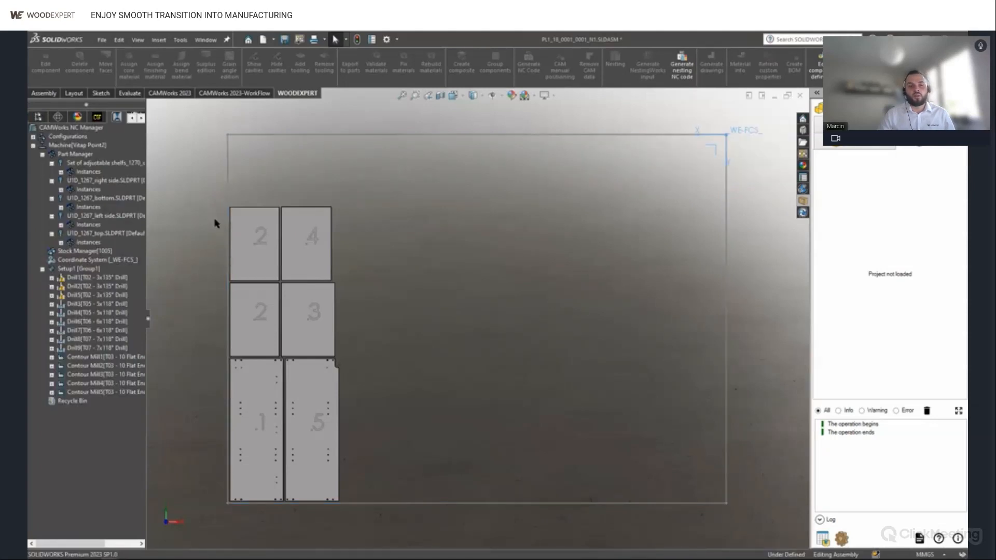
# Simulate the toolpaths on the nested PL1 sheet to examine drilling and contour milling, and exit the simulation.
pyautogui.click(186, 96)
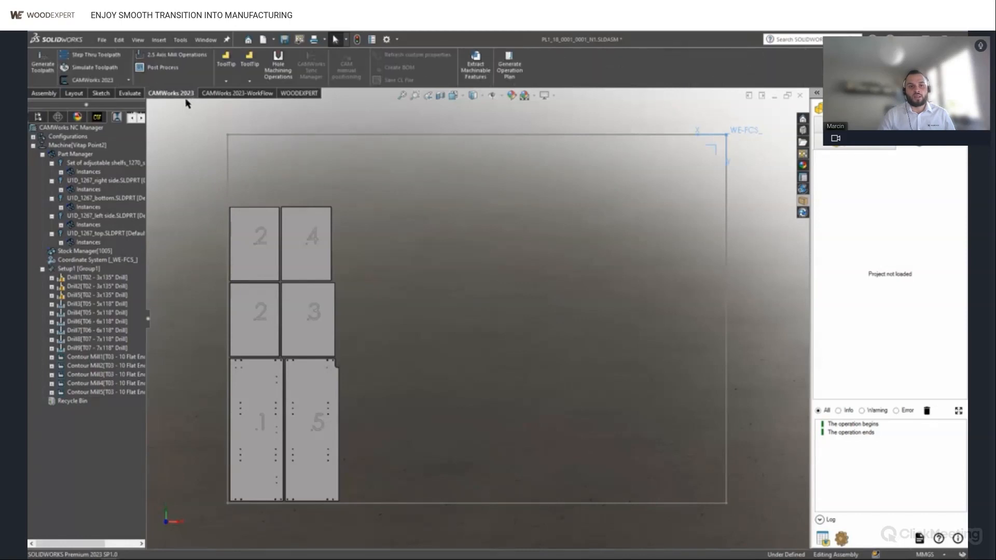
pyautogui.click(86, 68)
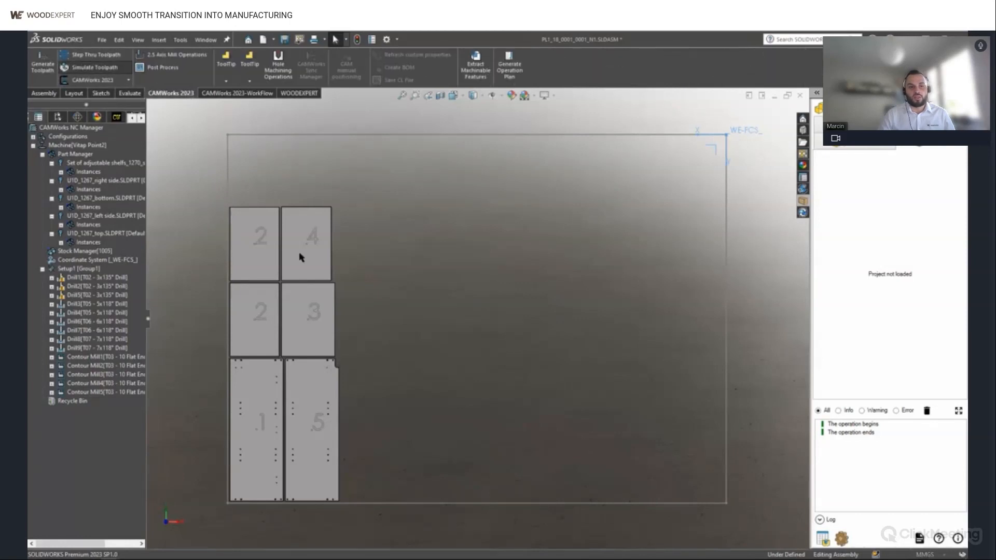
pyautogui.moveTo(151, 225); pyautogui.dragTo(155, 224)
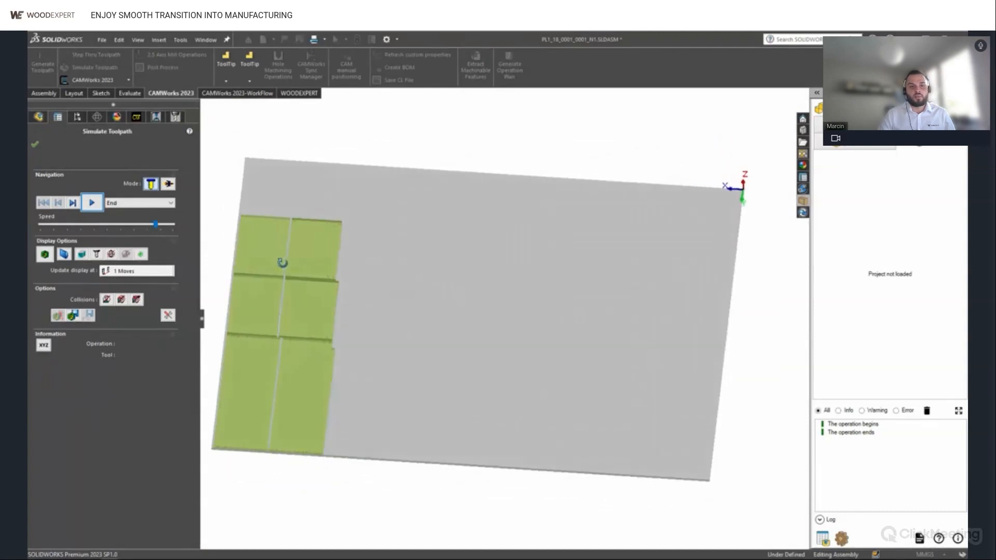
pyautogui.scroll(3, 296, 270)
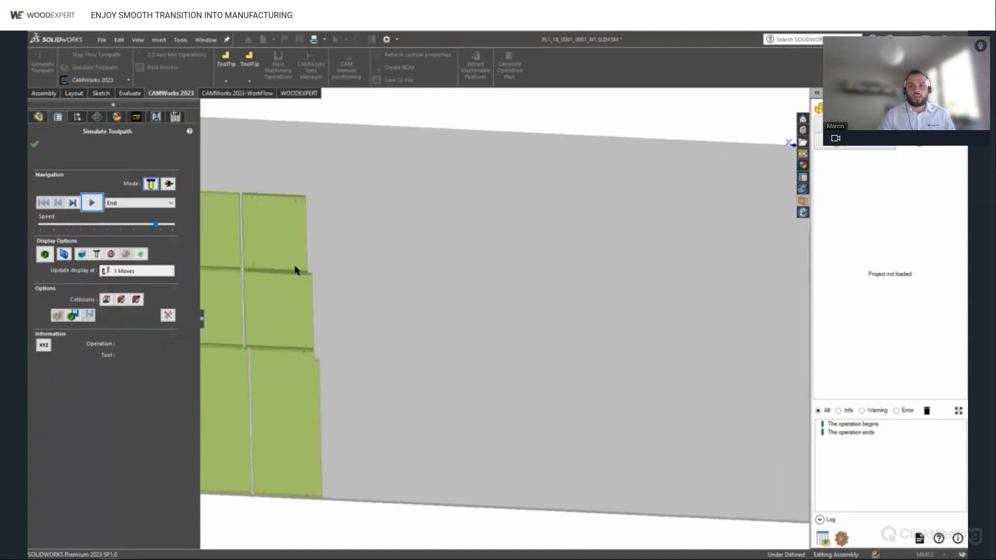
pyautogui.click(92, 203)
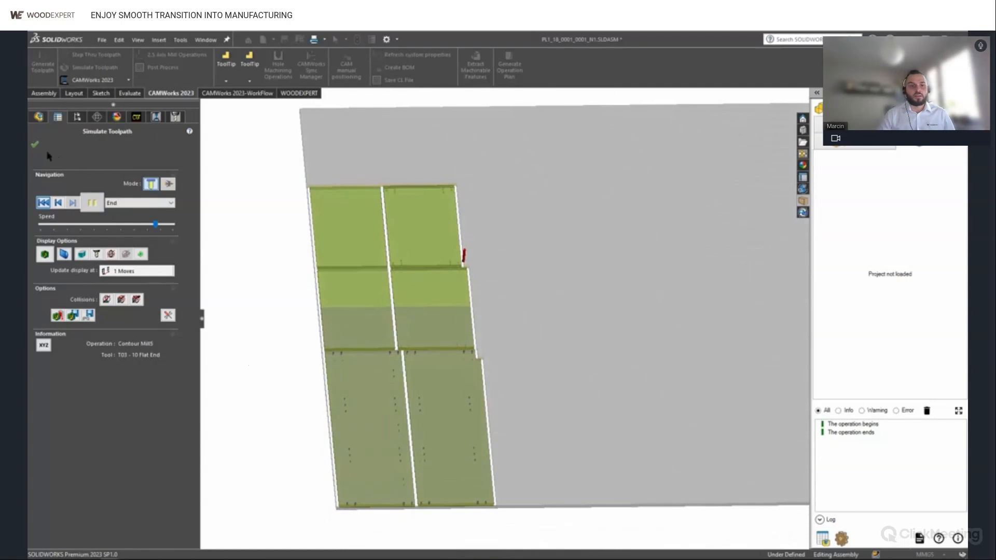
pyautogui.click(35, 144)
# Restore the front view of the nested sheet and close its assembly, saving all modified documents.
pyautogui.hotkey('ctrl', '1')
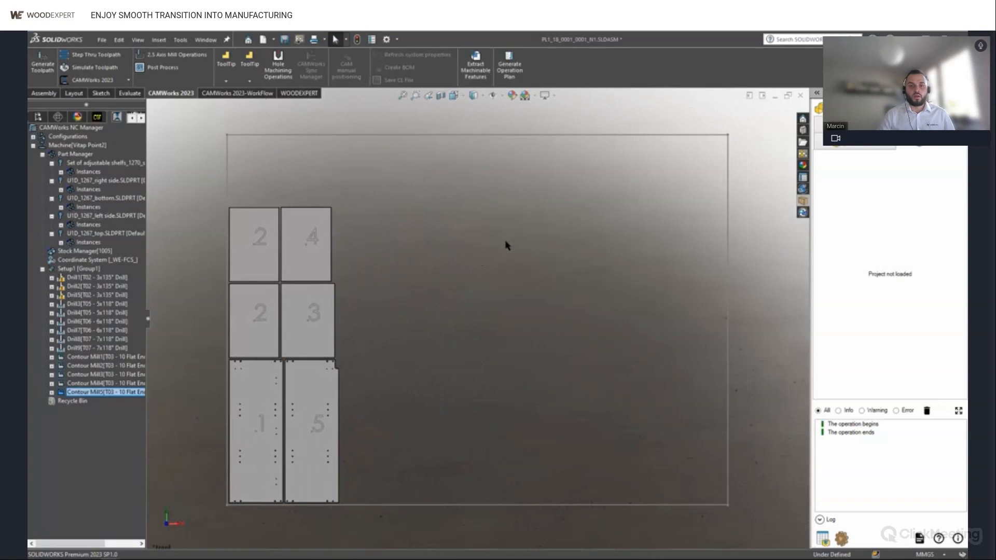
pyautogui.click(801, 96)
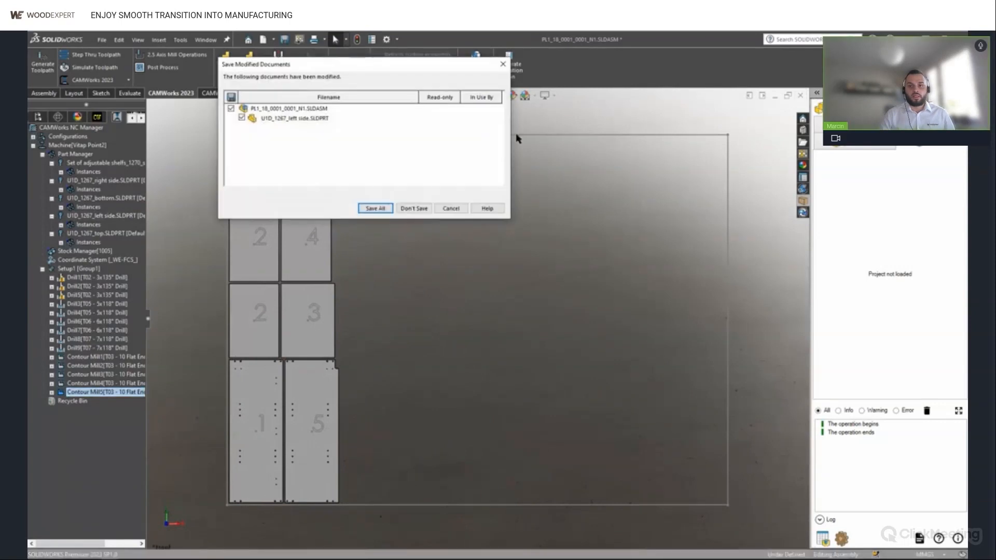
pyautogui.click(375, 209)
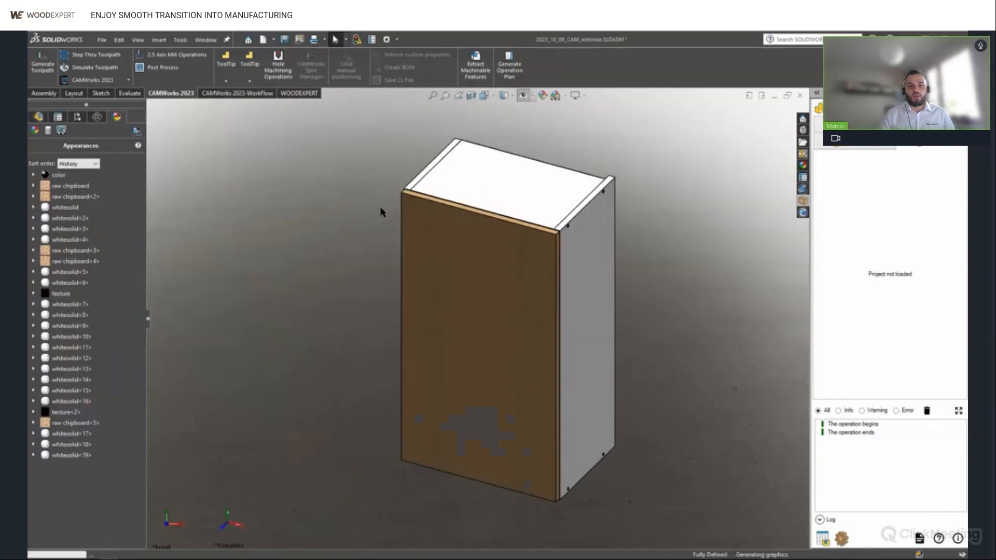